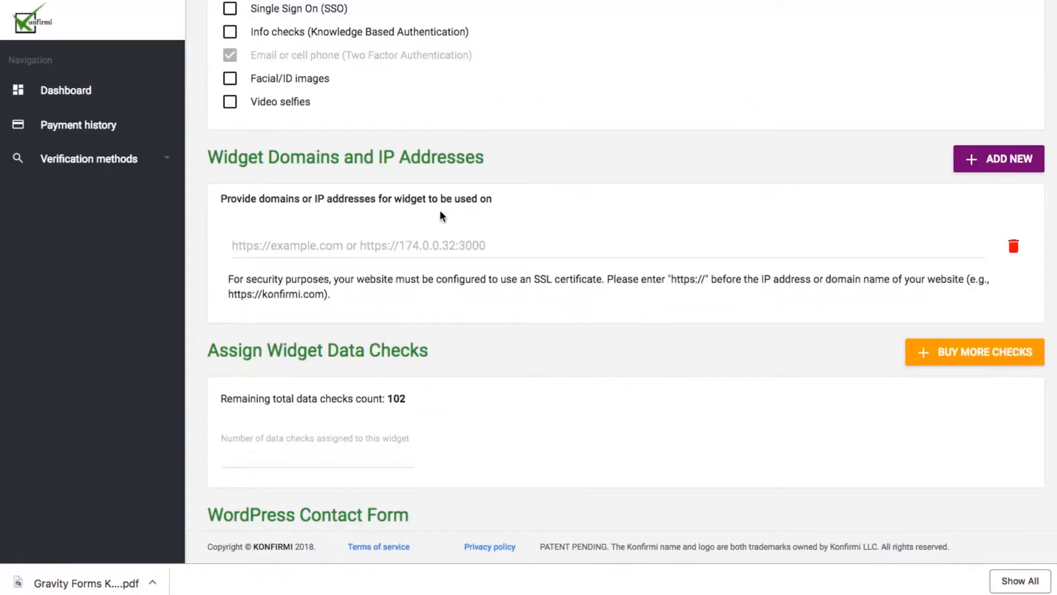
pyautogui.click(433, 243)
pyautogui.write('https://testwp.konfirmi.com/')
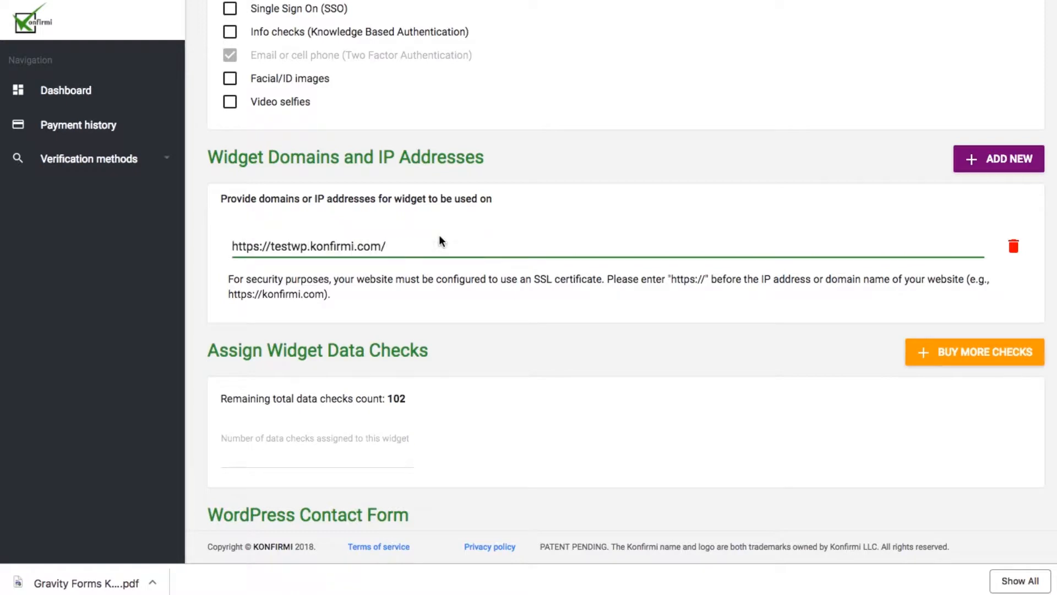
pyautogui.scroll(-3, 468, 353)
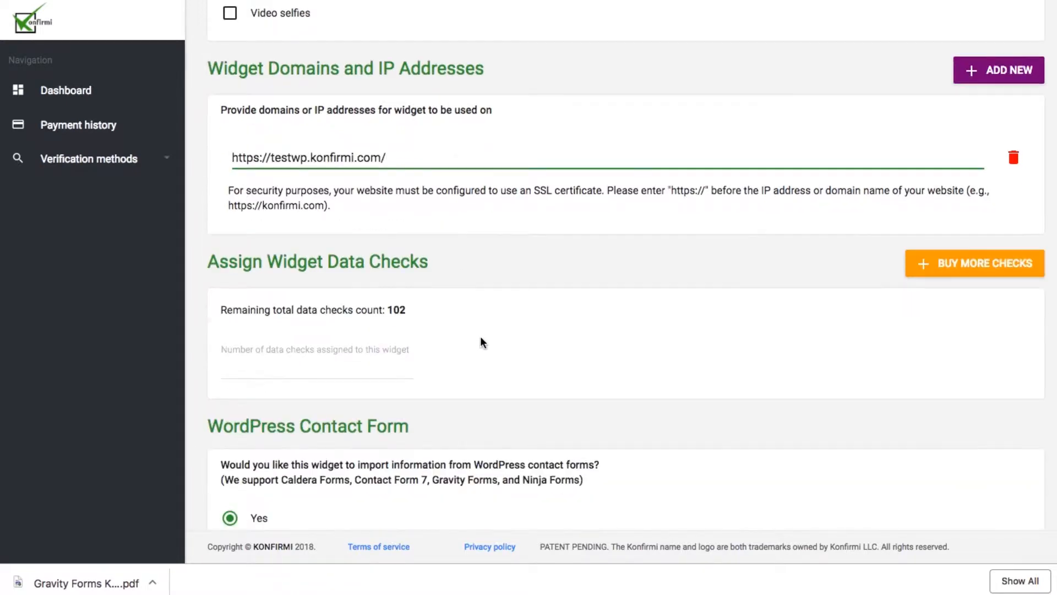
pyautogui.click(353, 361)
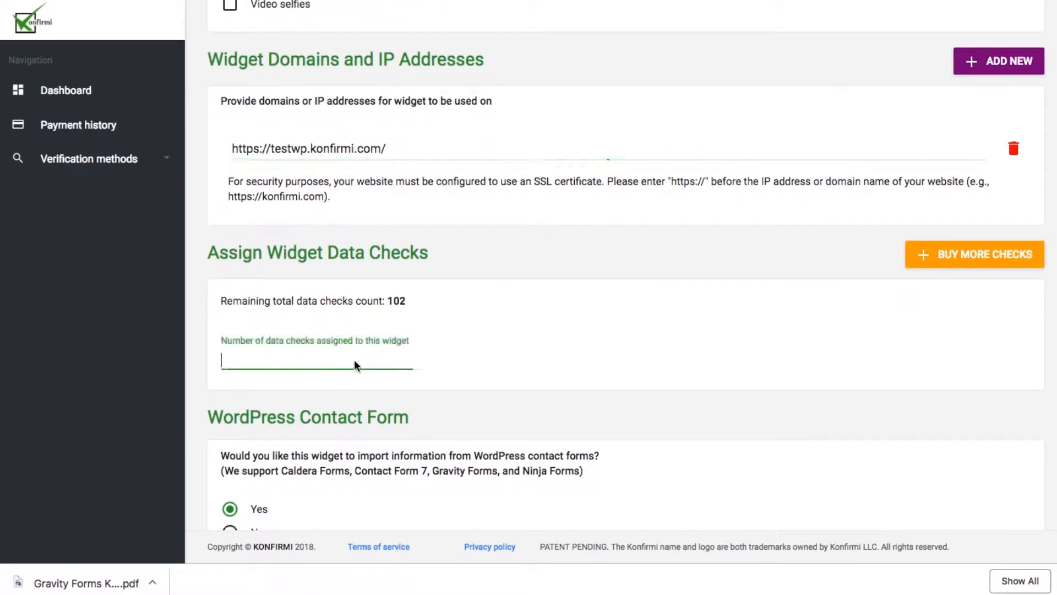
pyautogui.write('5')
pyautogui.scroll(-10, 362, 358)
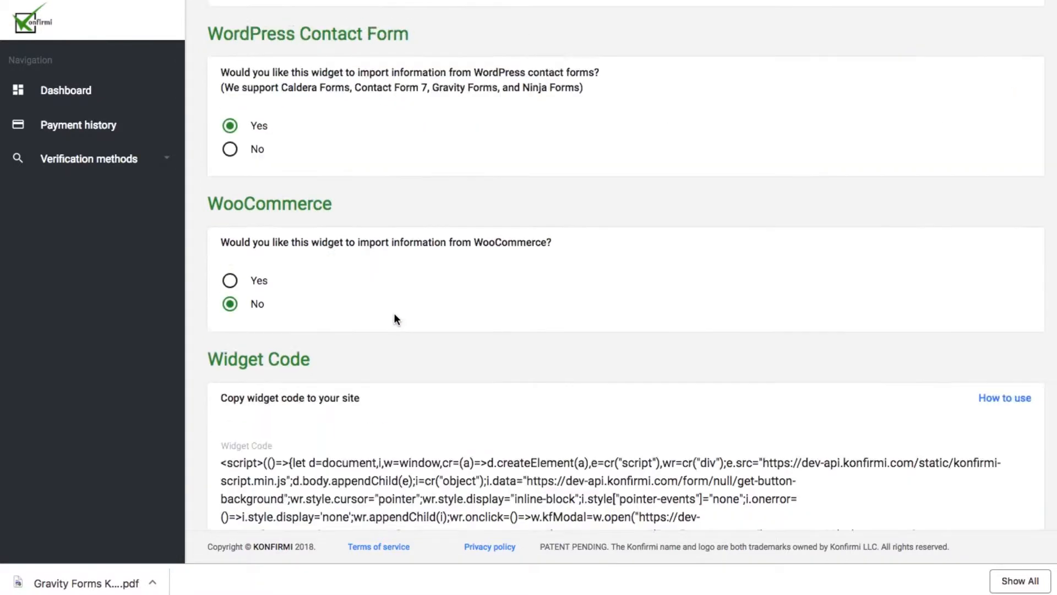
pyautogui.scroll(2, 394, 311)
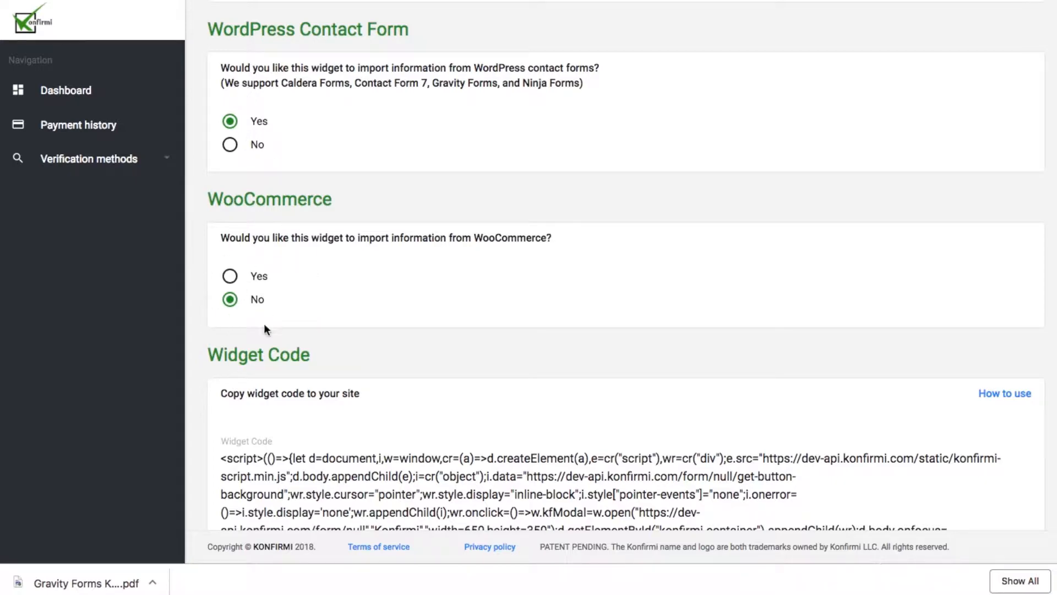
pyautogui.scroll(-2, 332, 270)
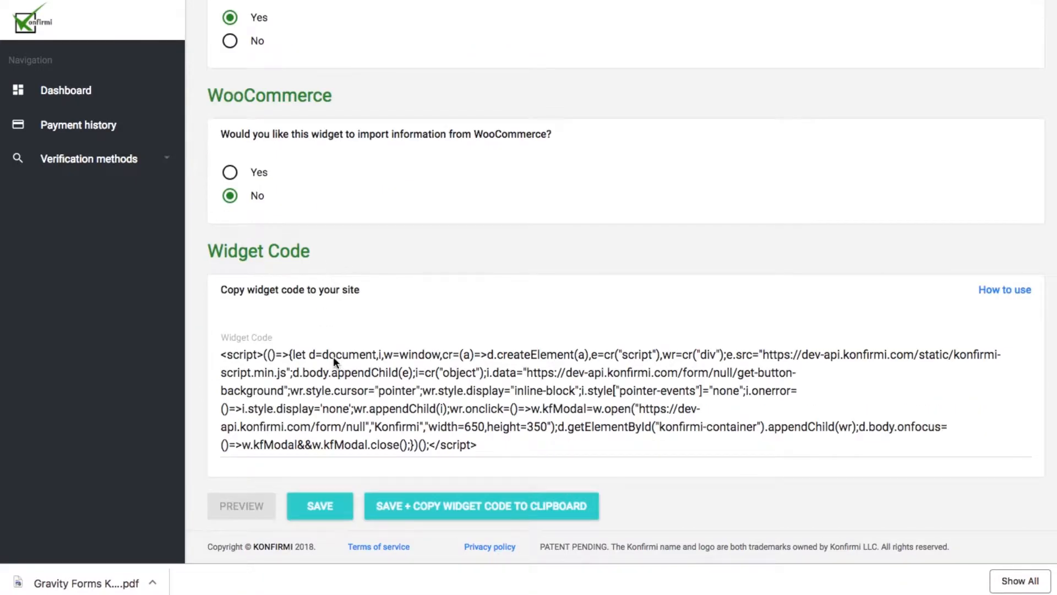
# Step: Save the widget, confirm it appears as widget 275 on the dashboard, and return to WordPress
pyautogui.click(320, 505)
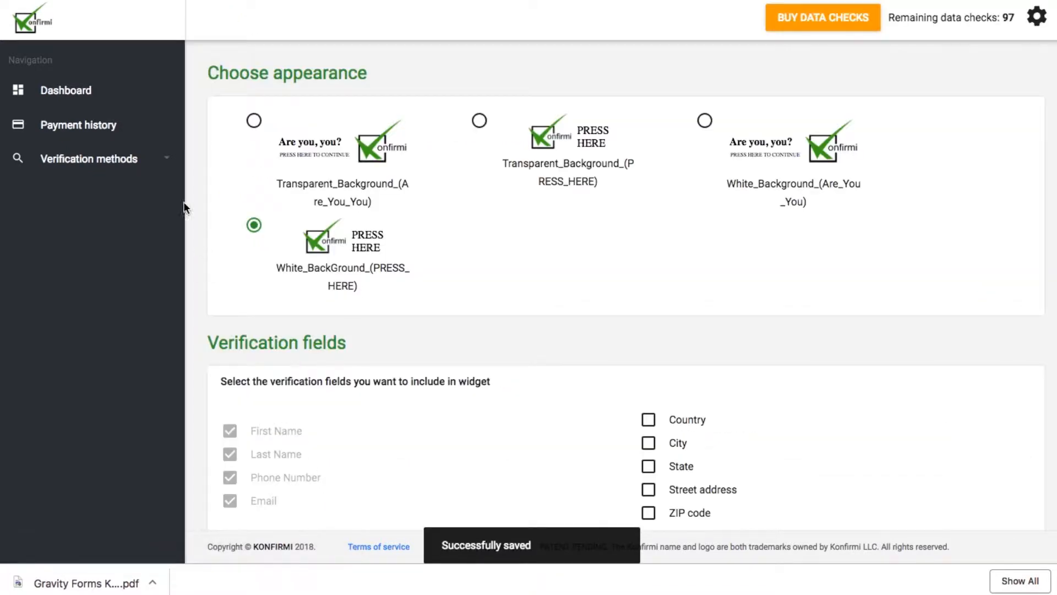
pyautogui.click(74, 96)
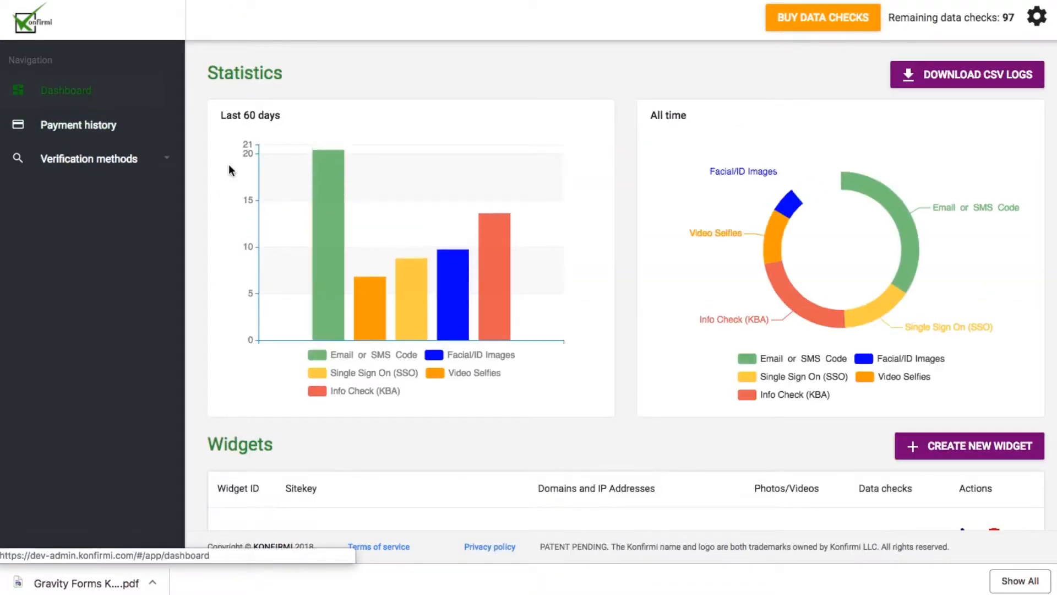
pyautogui.scroll(-3, 272, 335)
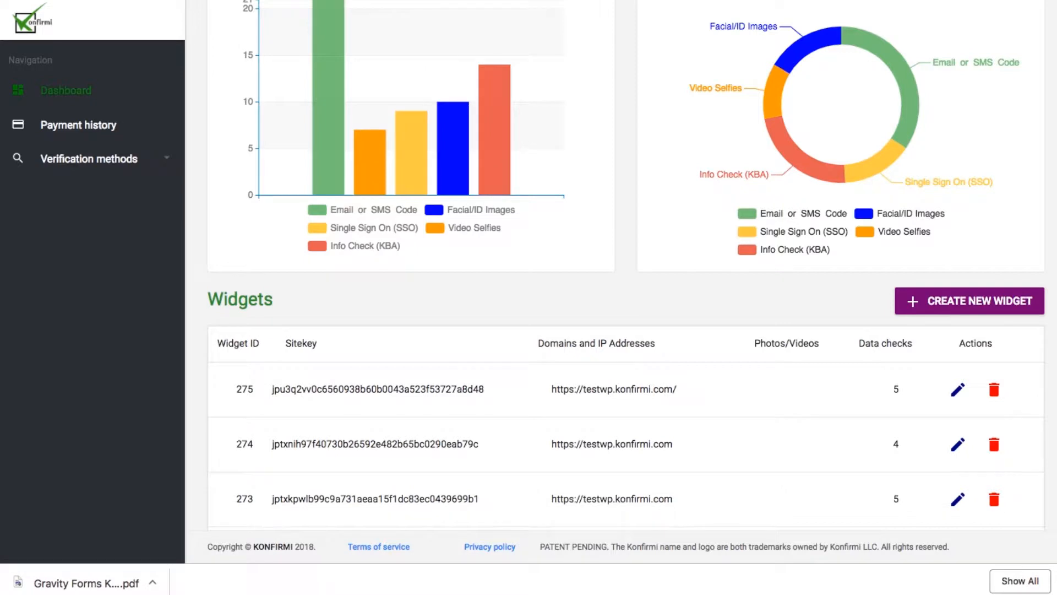
pyautogui.hotkey('ctrl', 'Tab')
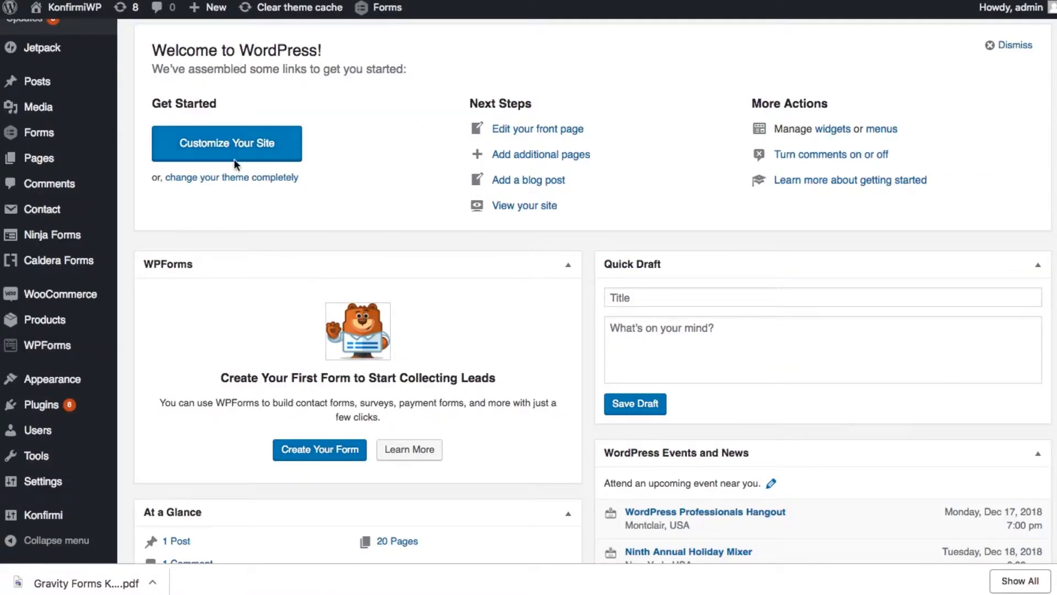
# Step: Add Gravity Forms form 'Registration' (ID 6) described as 'This is the registration form.'
pyautogui.click(52, 138)
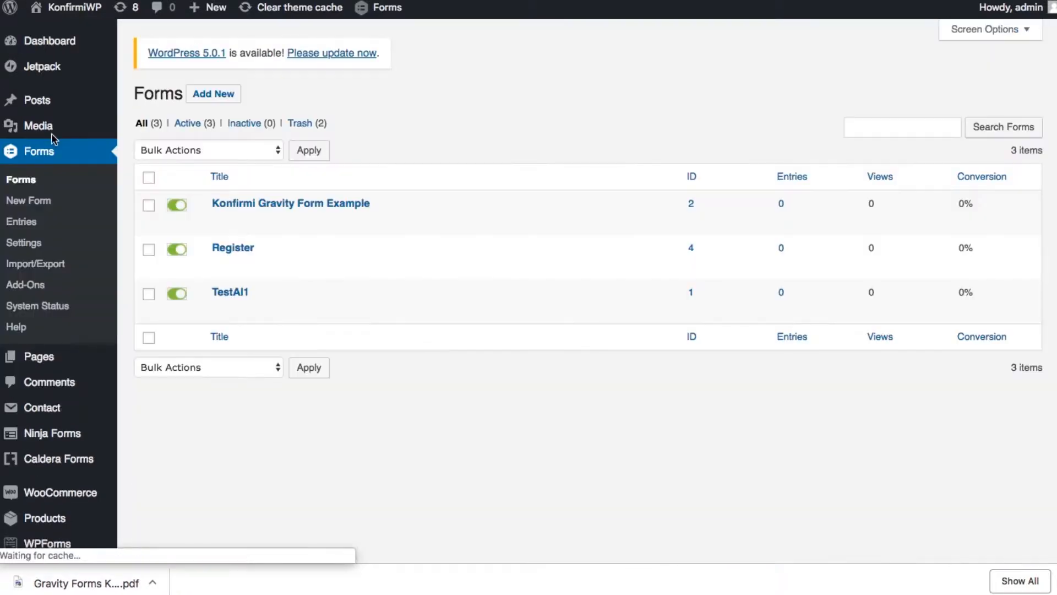
pyautogui.click(212, 96)
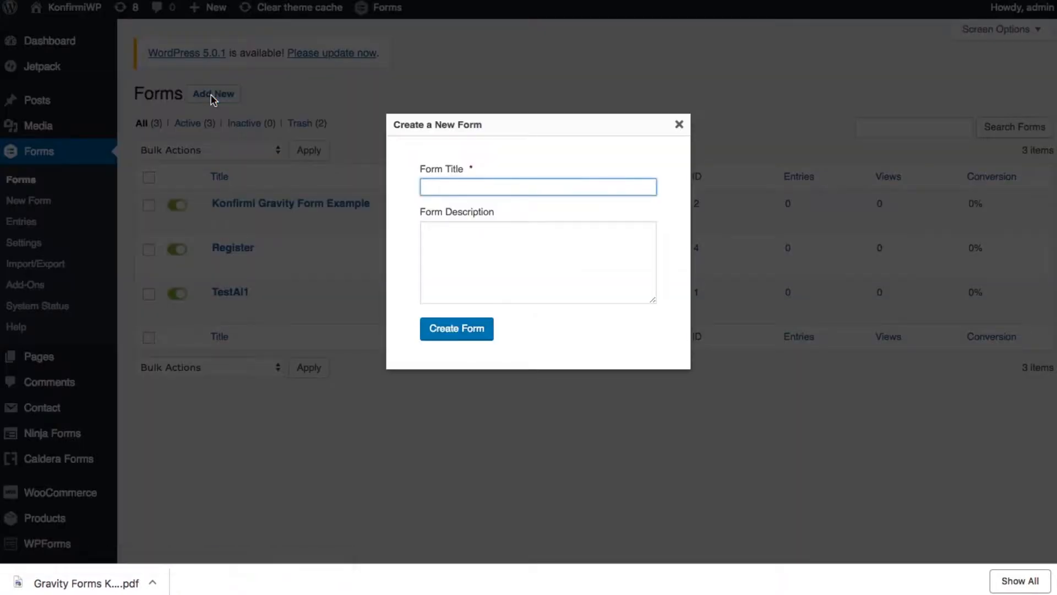
pyautogui.write('Registration')
pyautogui.press('Tab')
pyautogui.write('This is the registration form.')
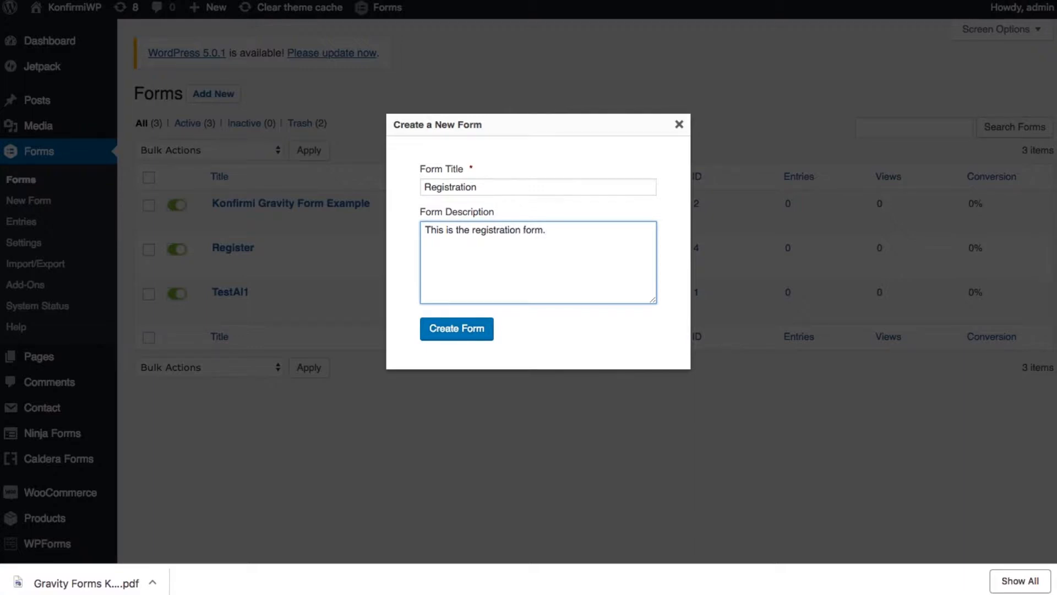
pyautogui.click(459, 325)
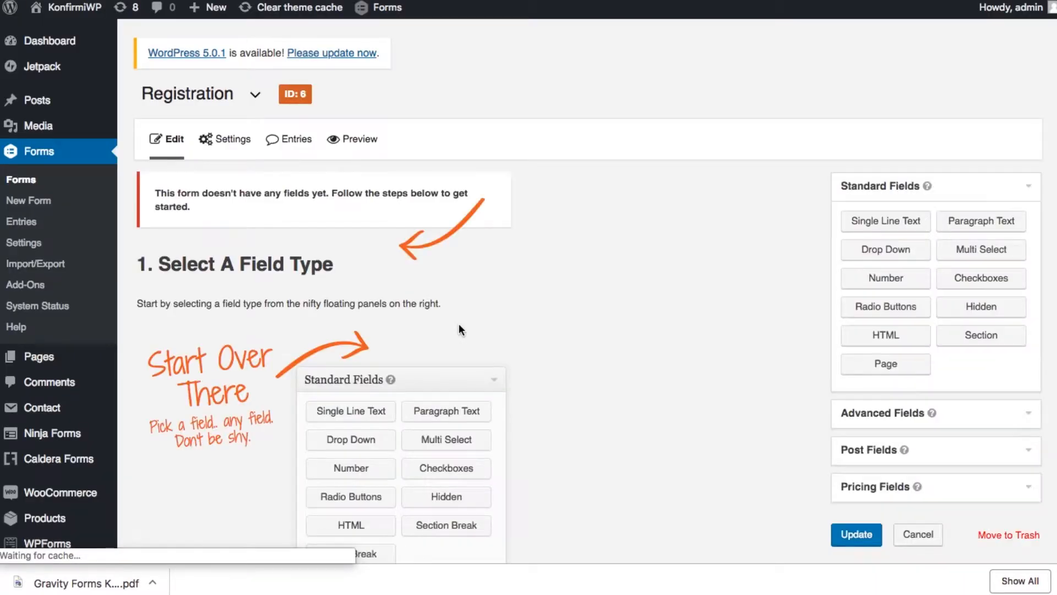
# Step: Add a single-line text field labelled 'First Name'
pyautogui.click(869, 221)
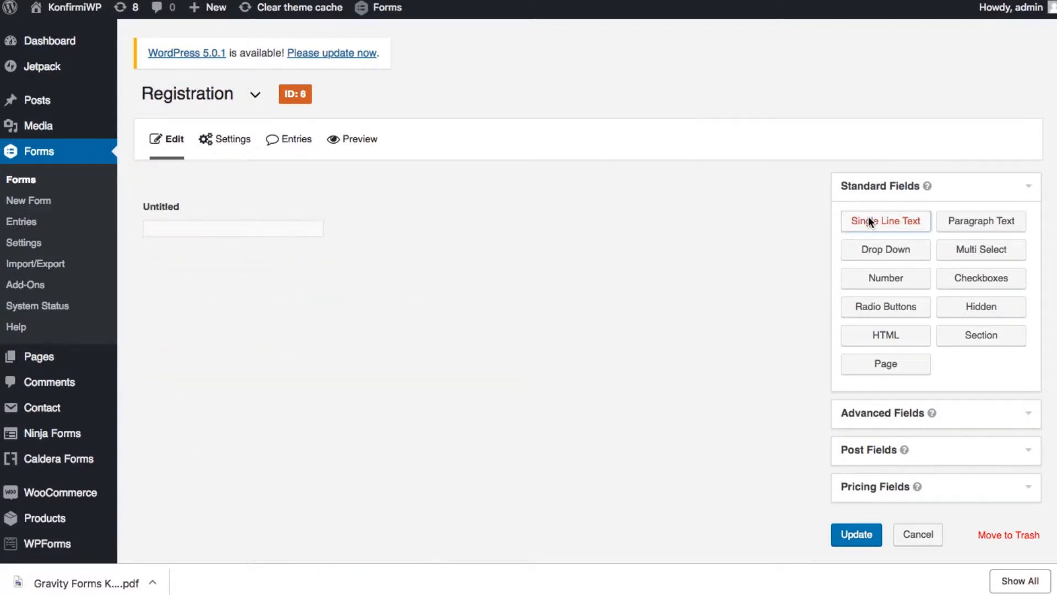
pyautogui.click(301, 227)
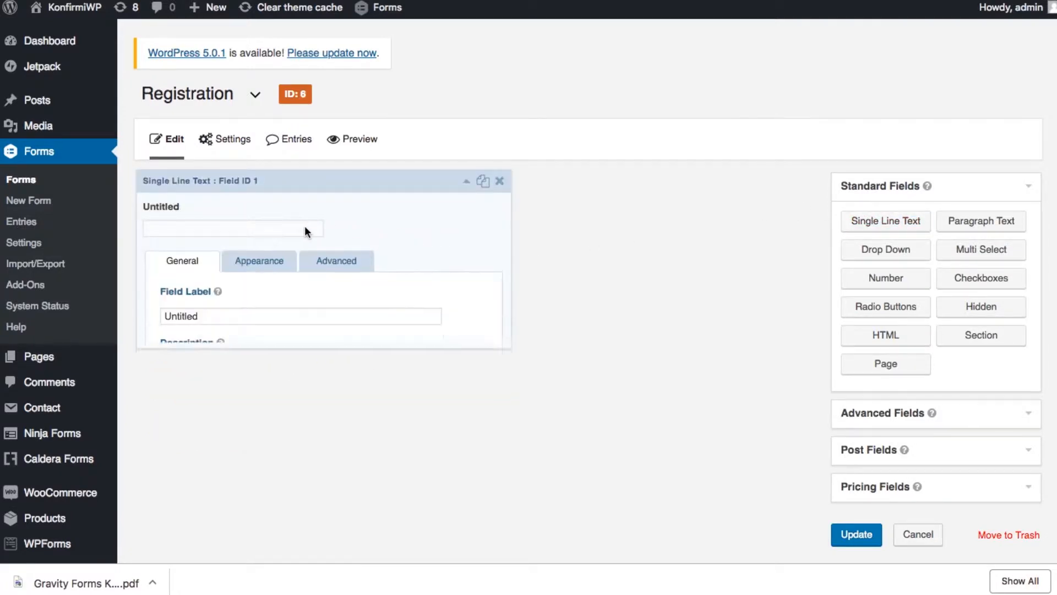
pyautogui.moveTo(276, 315); pyautogui.dragTo(143, 317)
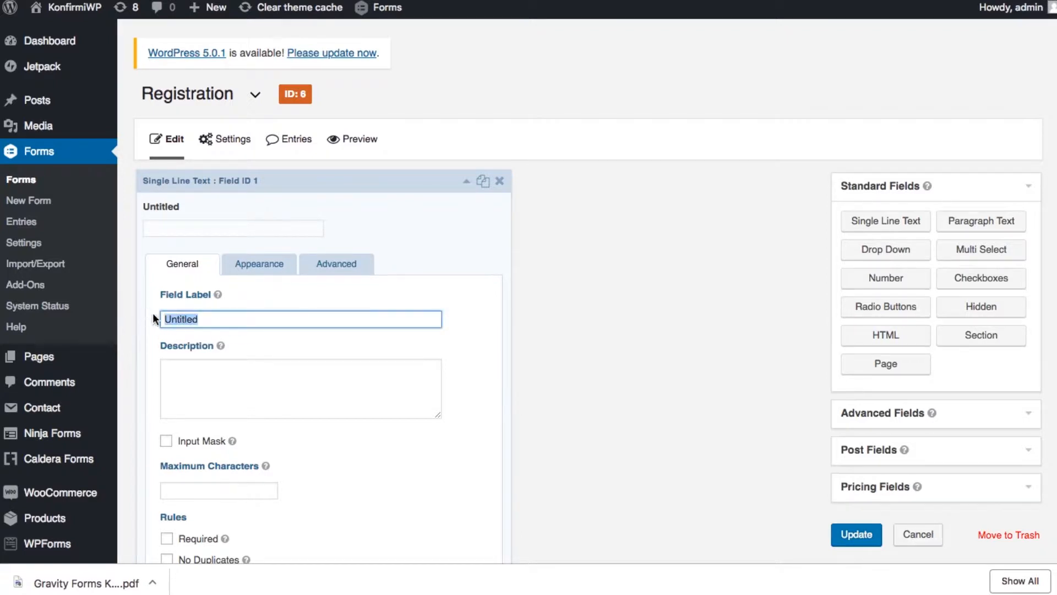
pyautogui.write('First NAme')
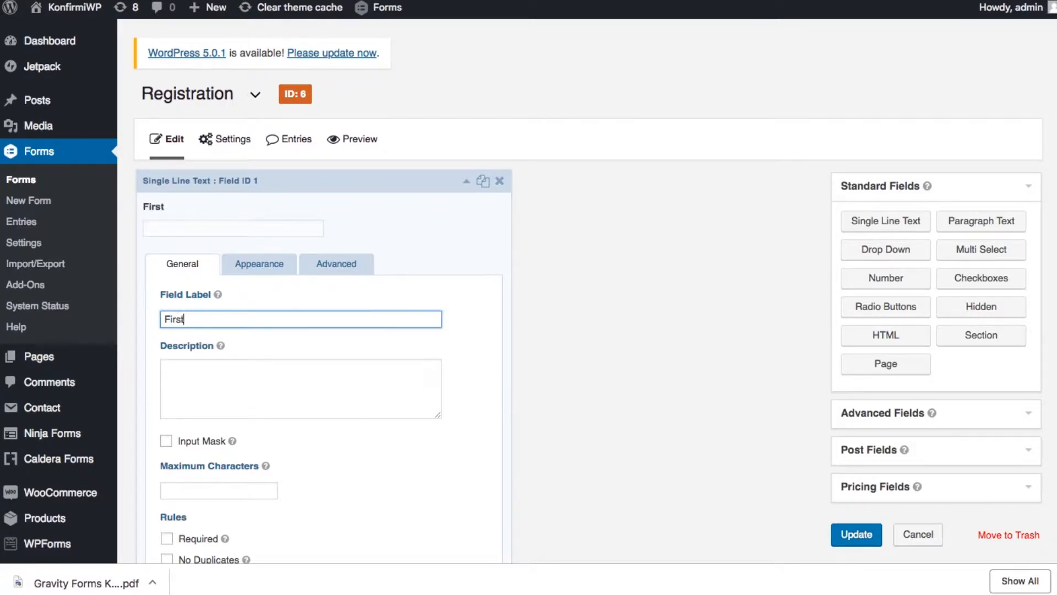
pyautogui.press('BackSpace')
pyautogui.press('BackSpace')
pyautogui.press('BackSpace')
pyautogui.write('ame')
# Step: Give First Name the CSS class konfirmi-first-name and add another single-line text field
pyautogui.click(244, 266)
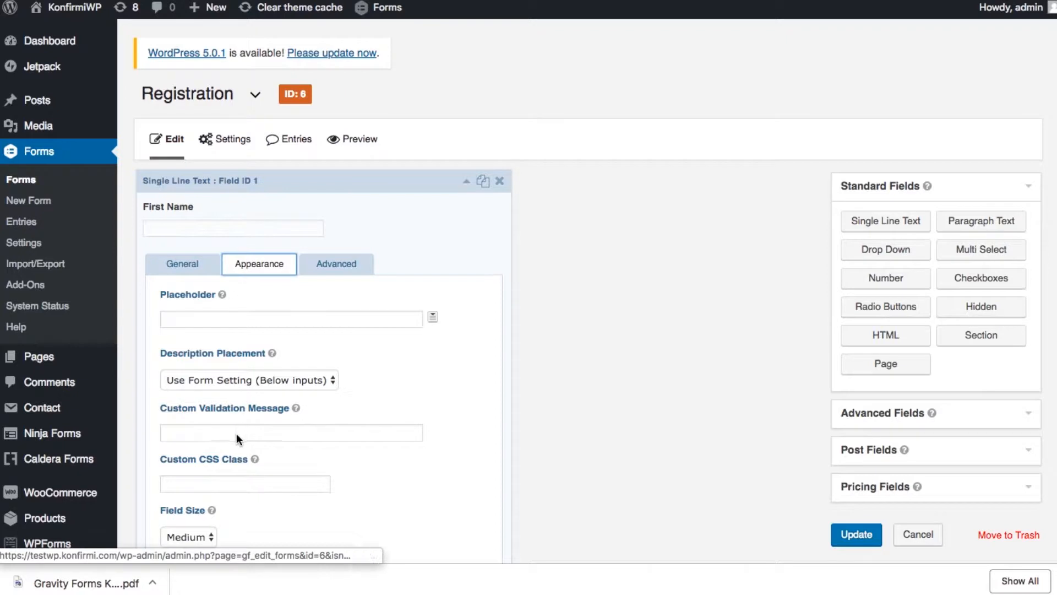
pyautogui.click(240, 483)
pyautogui.write('konfi')
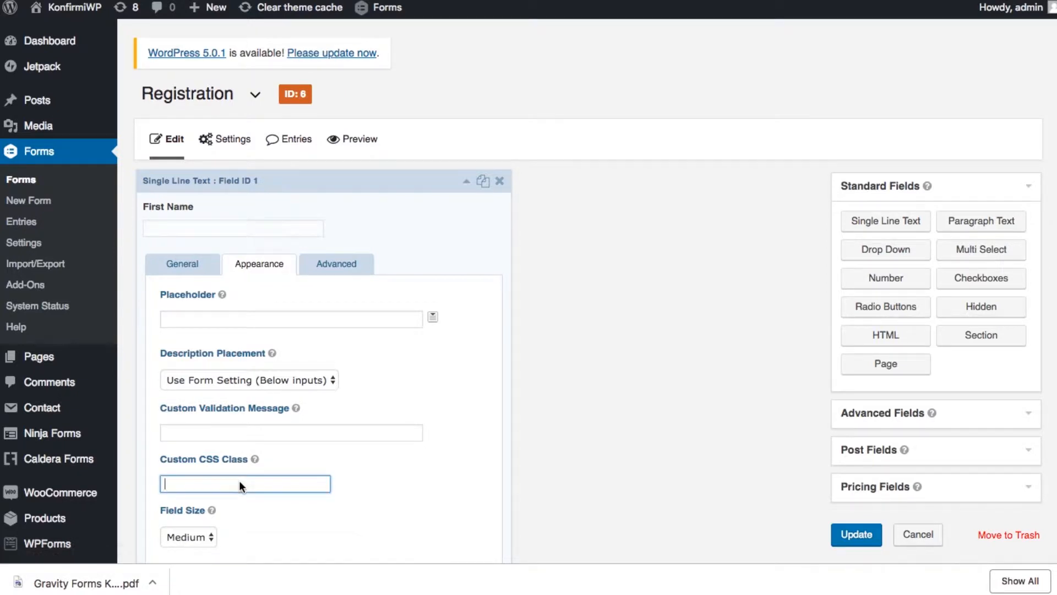
pyautogui.write('rmi-first-name')
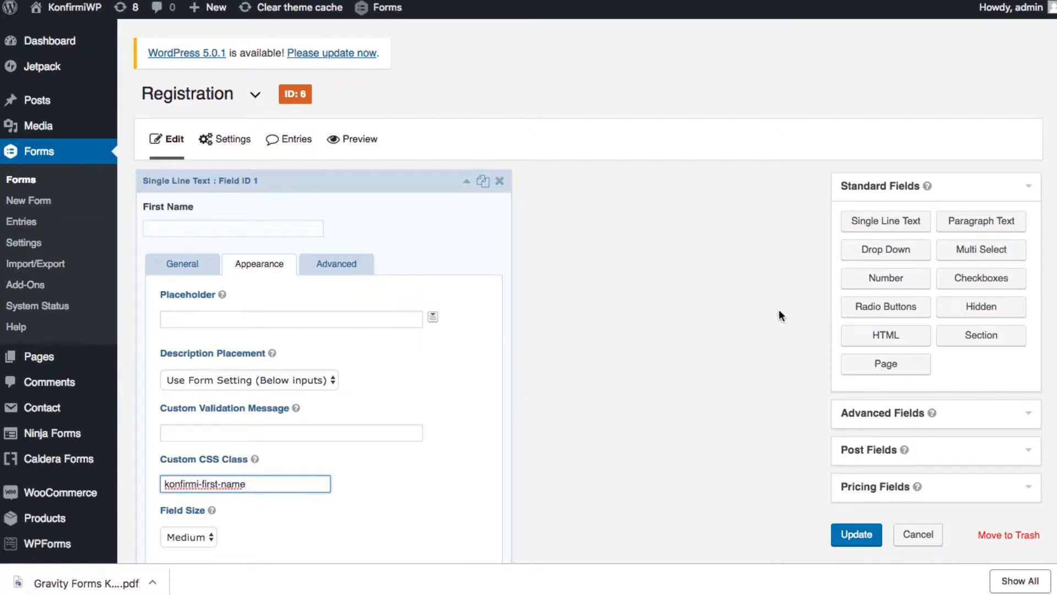
pyautogui.click(864, 227)
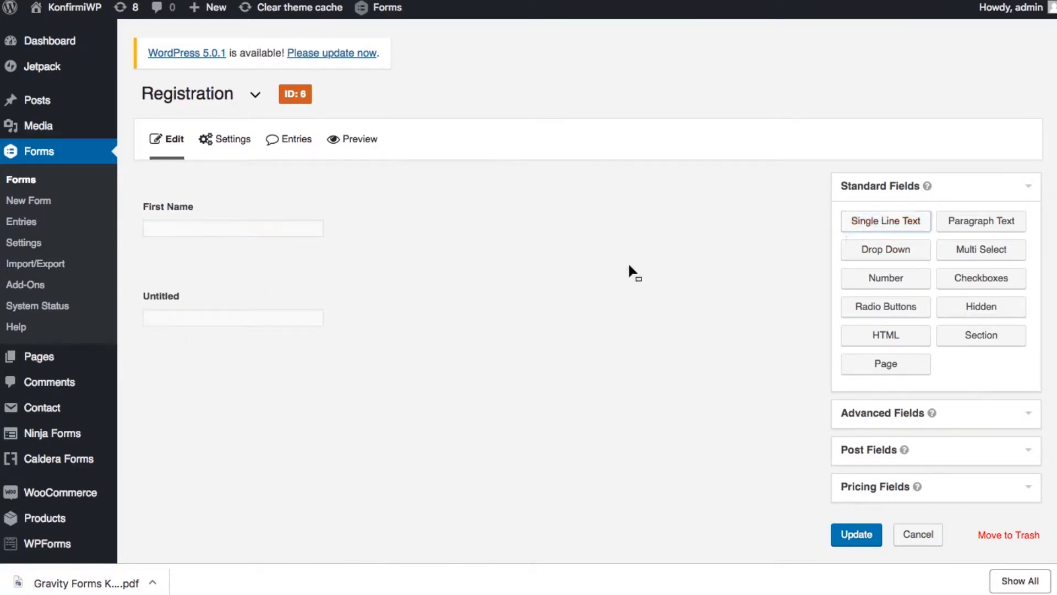
# Step: Label the second text field 'Last Name'
pyautogui.click(307, 318)
pyautogui.click(249, 411)
pyautogui.press('BackSpace')
pyautogui.press('BackSpace')
pyautogui.press('BackSpace')
pyautogui.press('BackSpace')
pyautogui.press('BackSpace')
pyautogui.press('BackSpace')
pyautogui.press('BackSpace')
pyautogui.press('BackSpace')
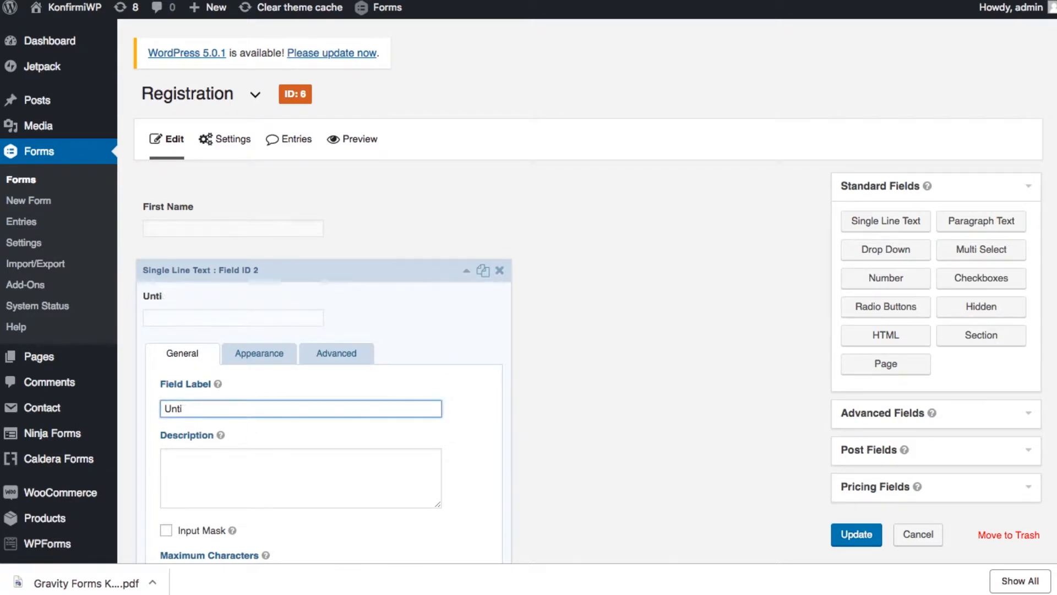
pyautogui.write('Last Name')
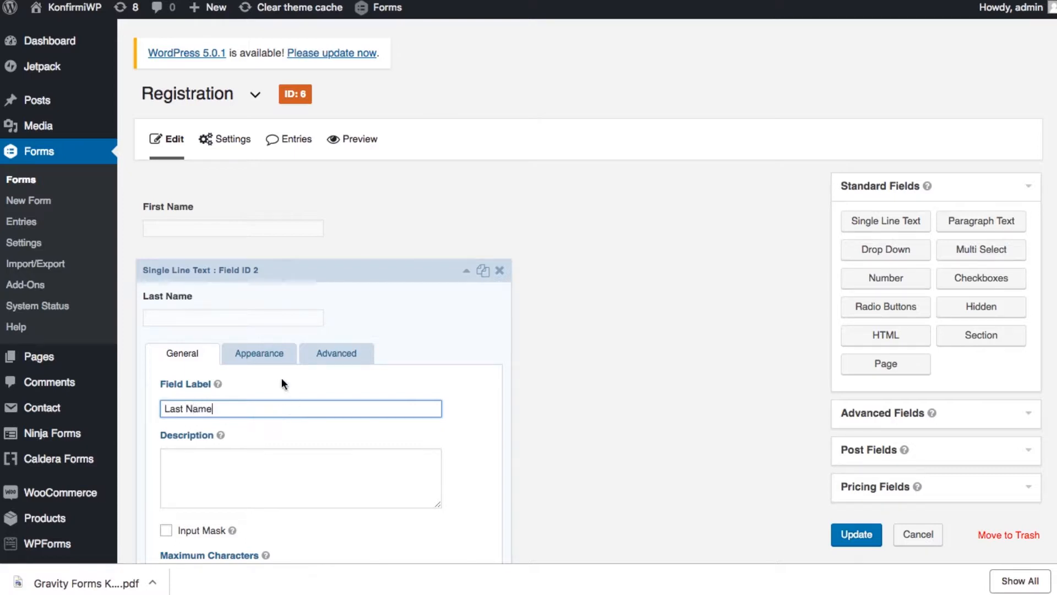
# Step: Set Last Name's CSS class to konfirmi-last-name and add a third single-line text field
pyautogui.click(272, 354)
pyautogui.scroll(-1, 327, 408)
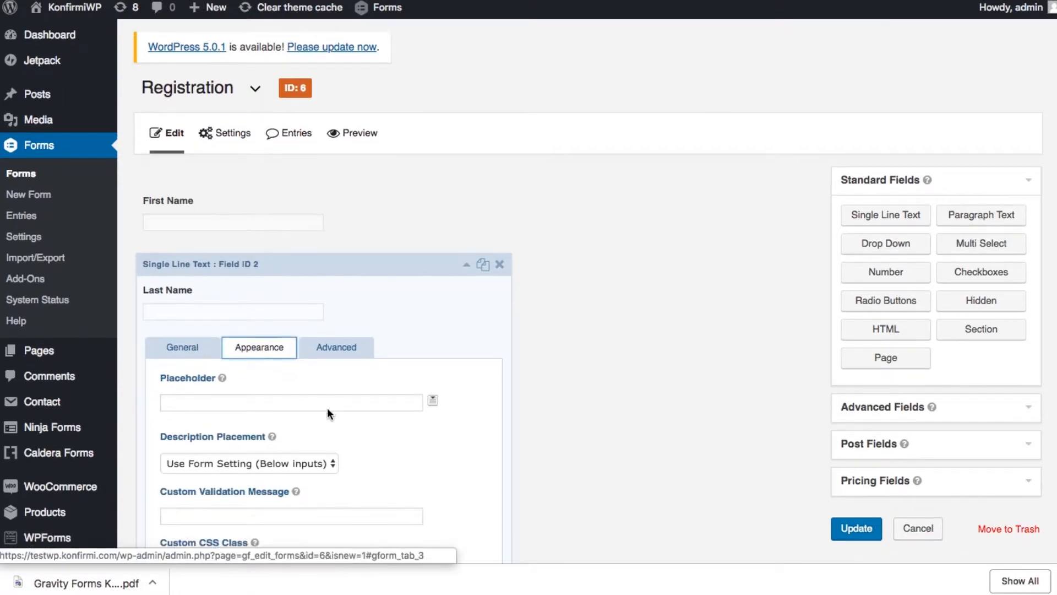
pyautogui.scroll(-5, 324, 400)
pyautogui.click(287, 435)
pyautogui.write('k')
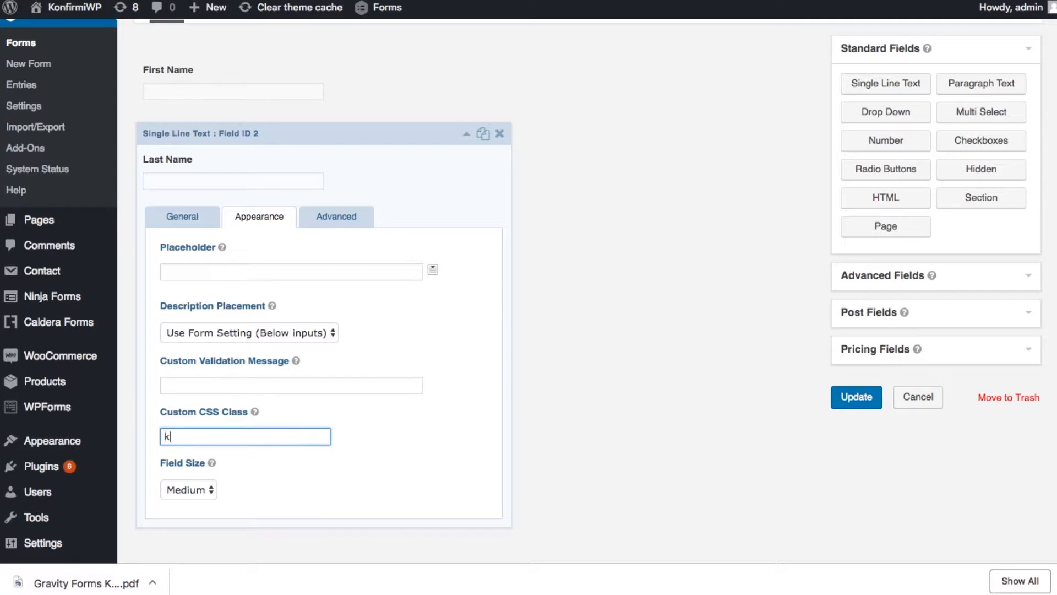
pyautogui.write('onfirmi-last-name')
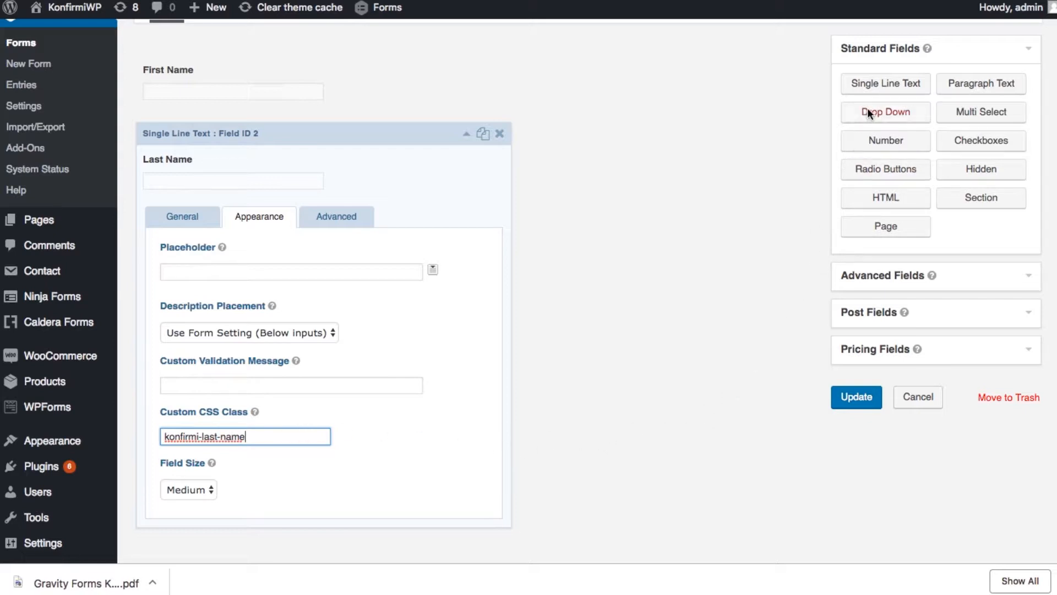
pyautogui.click(873, 88)
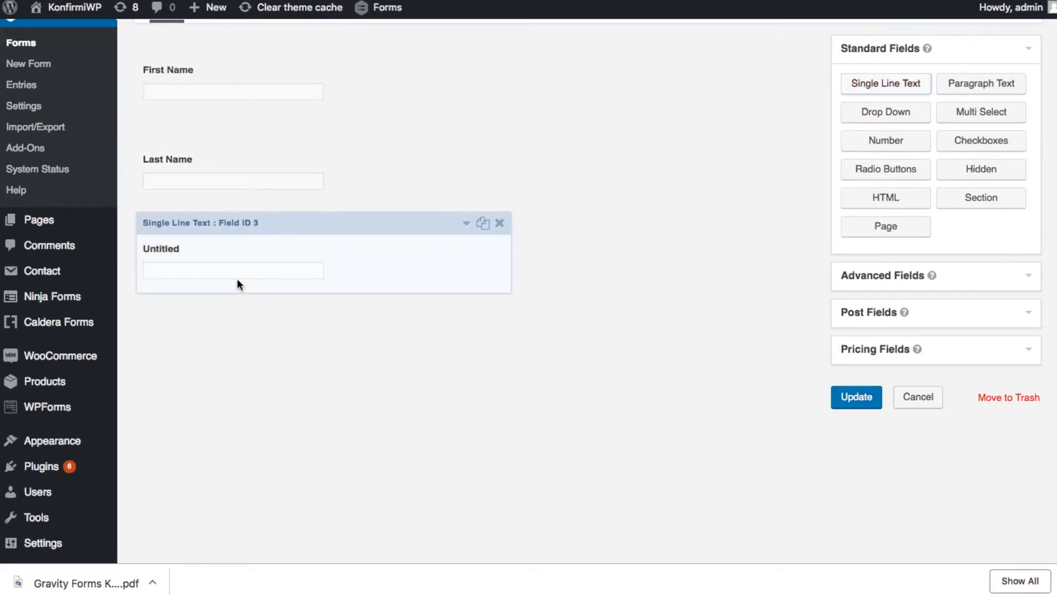
# Step: Label the third text field 'Email'
pyautogui.click(239, 274)
pyautogui.scroll(-3, 257, 371)
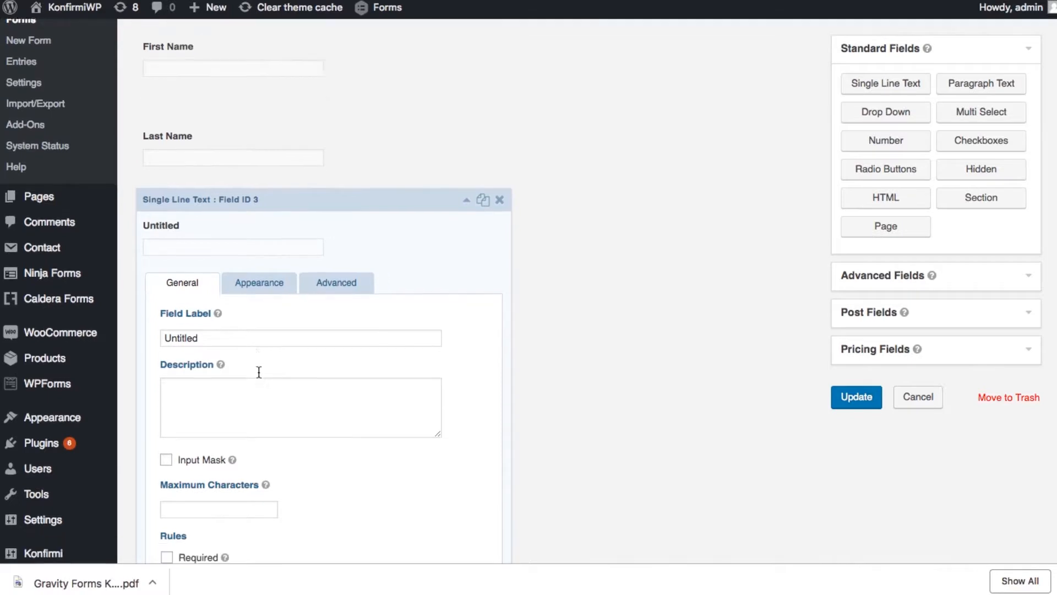
pyautogui.moveTo(213, 205); pyautogui.dragTo(138, 202)
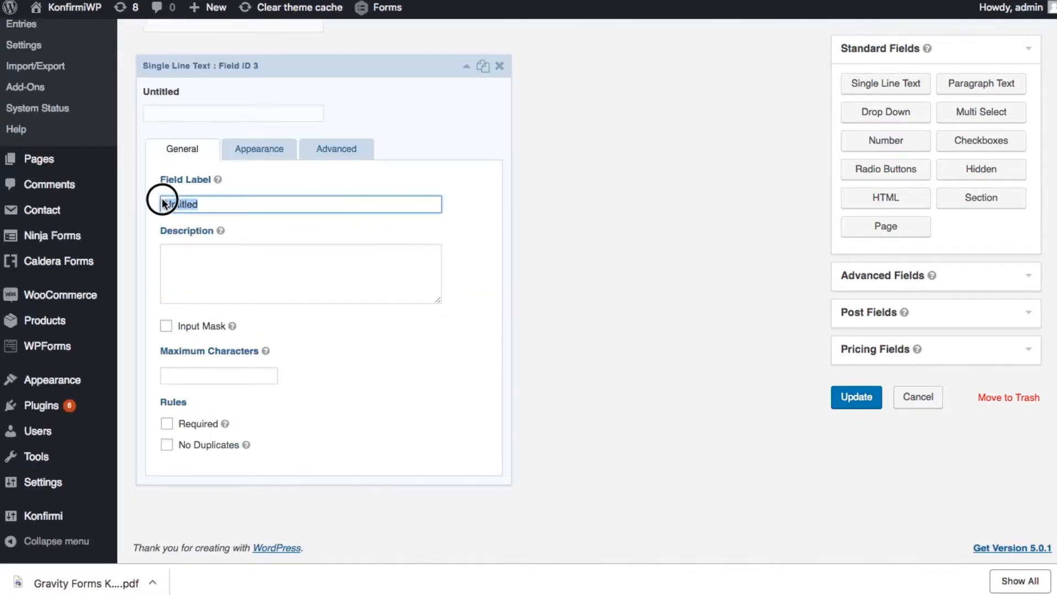
pyautogui.write('Email')
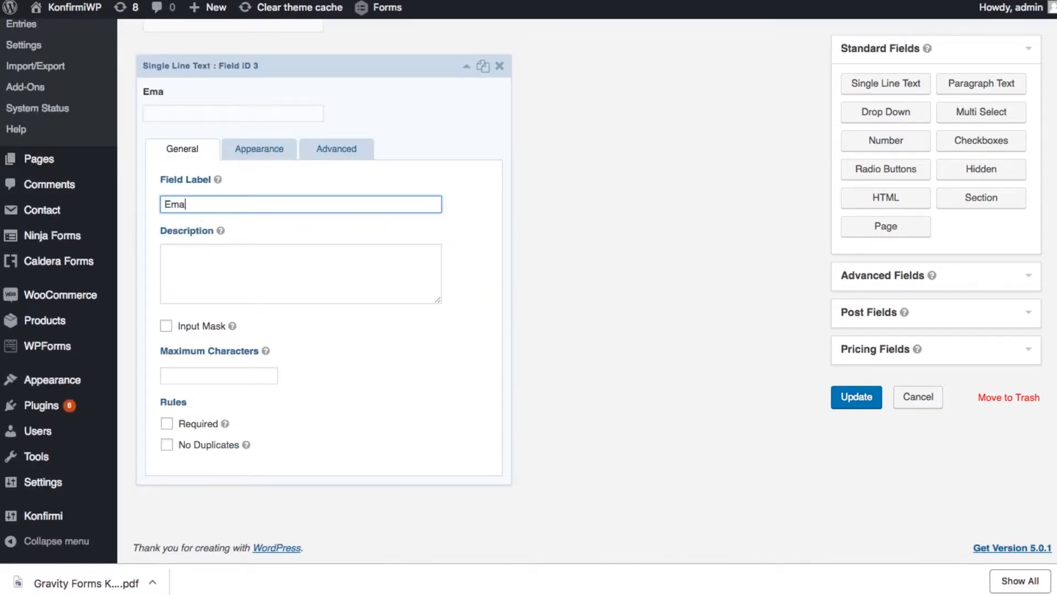
# Step: Set the Email field's CSS class to konfirmi-email, correcting a typo
pyautogui.click(242, 146)
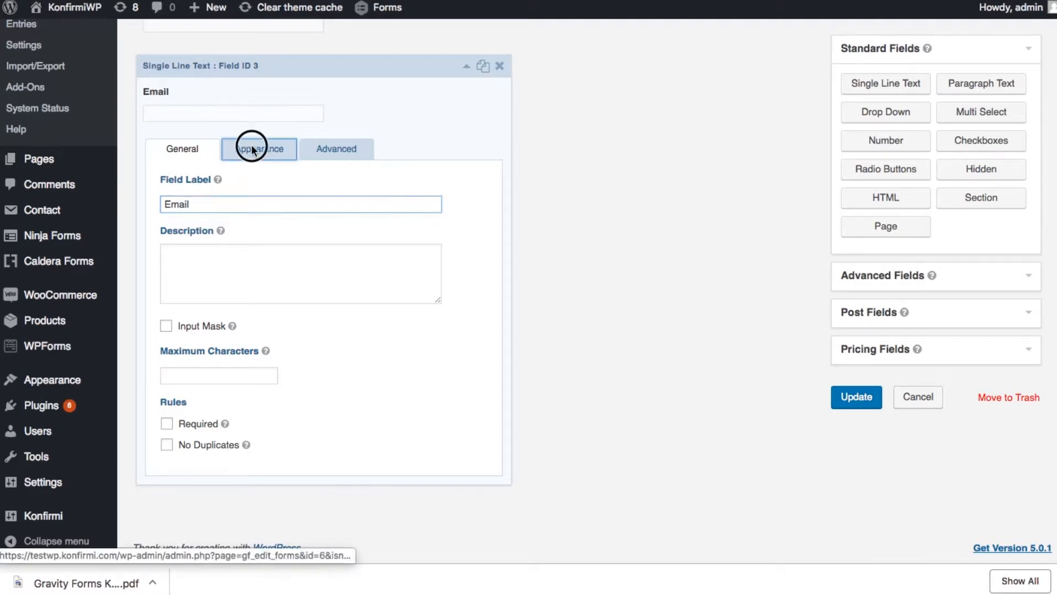
pyautogui.click(243, 395)
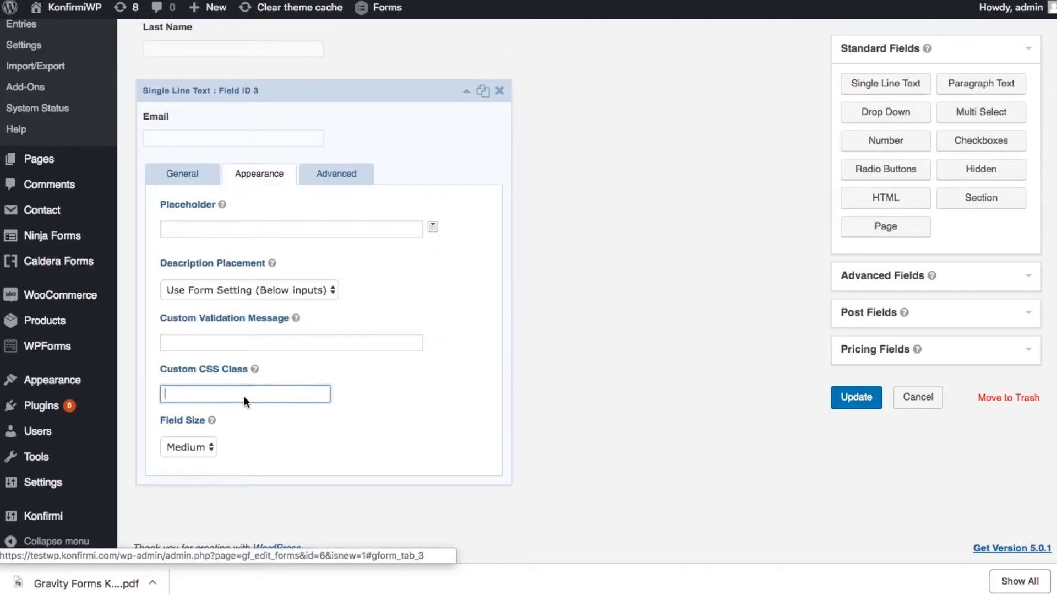
pyautogui.write('kionfirmi')
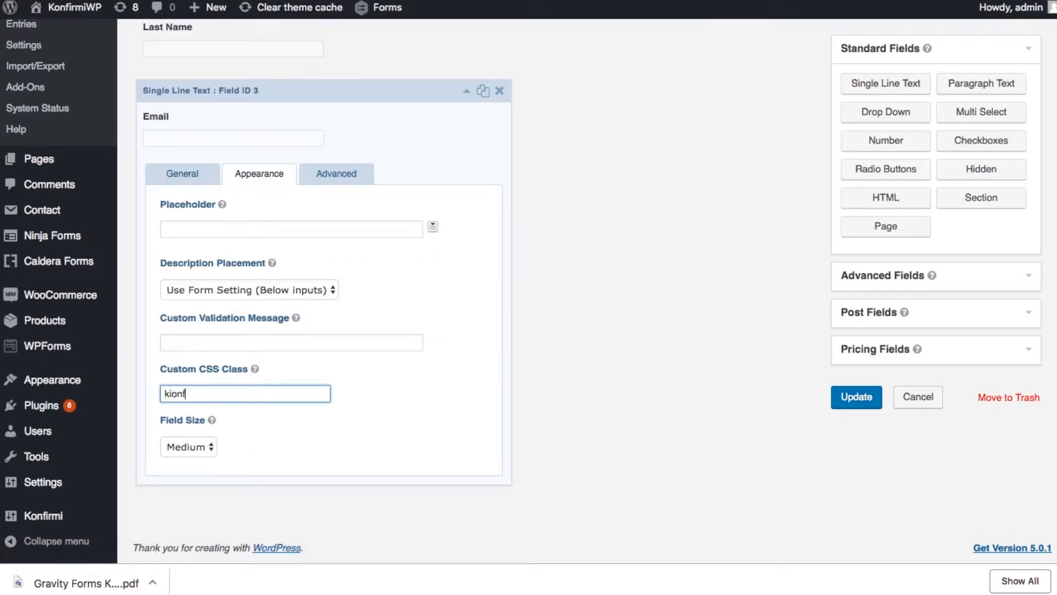
pyautogui.write('-email')
pyautogui.click(172, 392)
pyautogui.click(241, 395)
# Step: Add a fourth single-line text field labelled 'Phone'
pyautogui.click(892, 89)
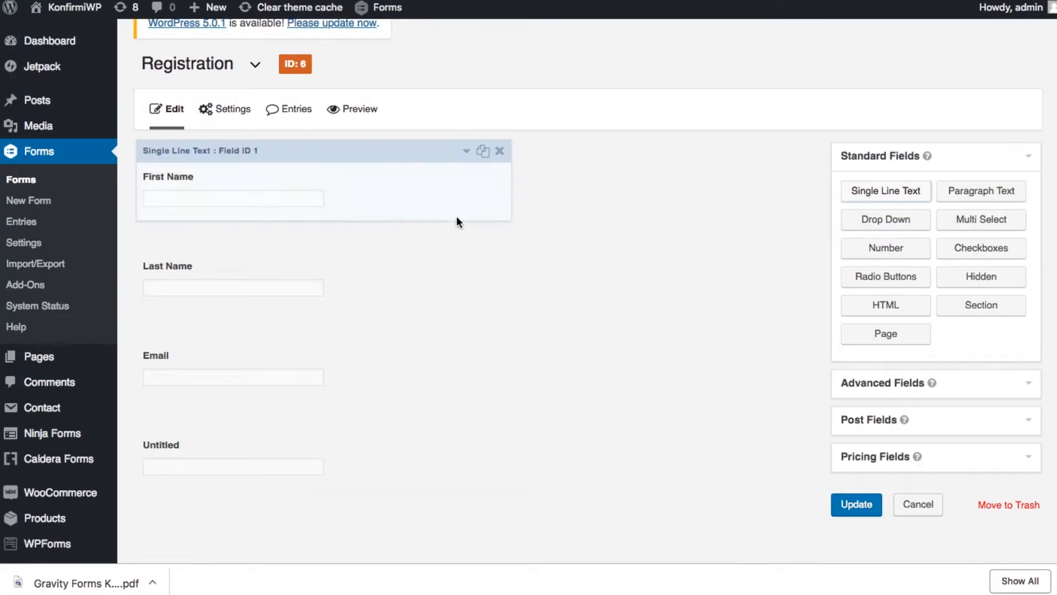
pyautogui.click(269, 467)
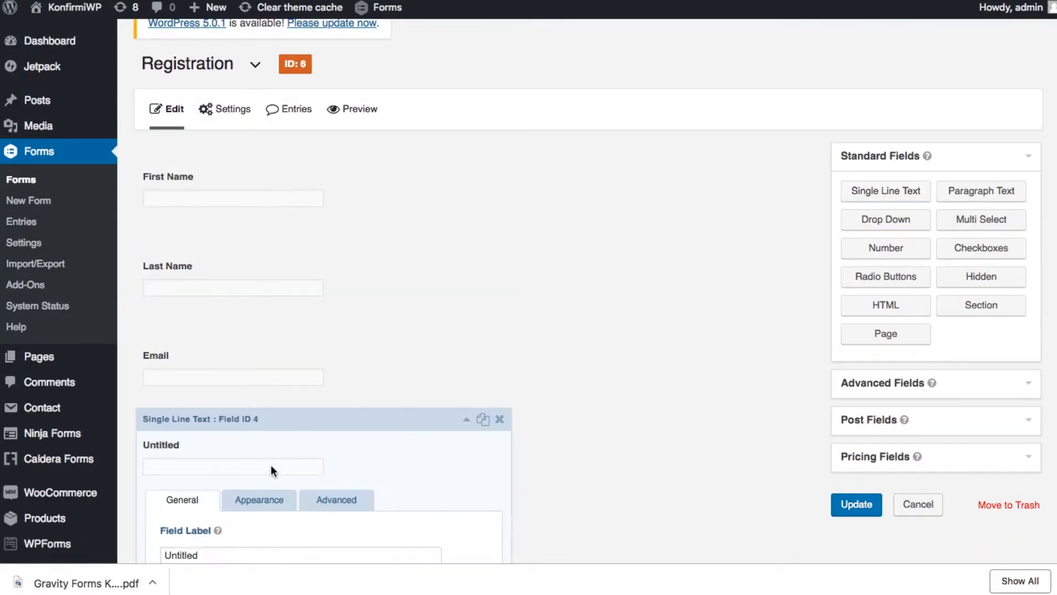
pyautogui.scroll(-6, 275, 463)
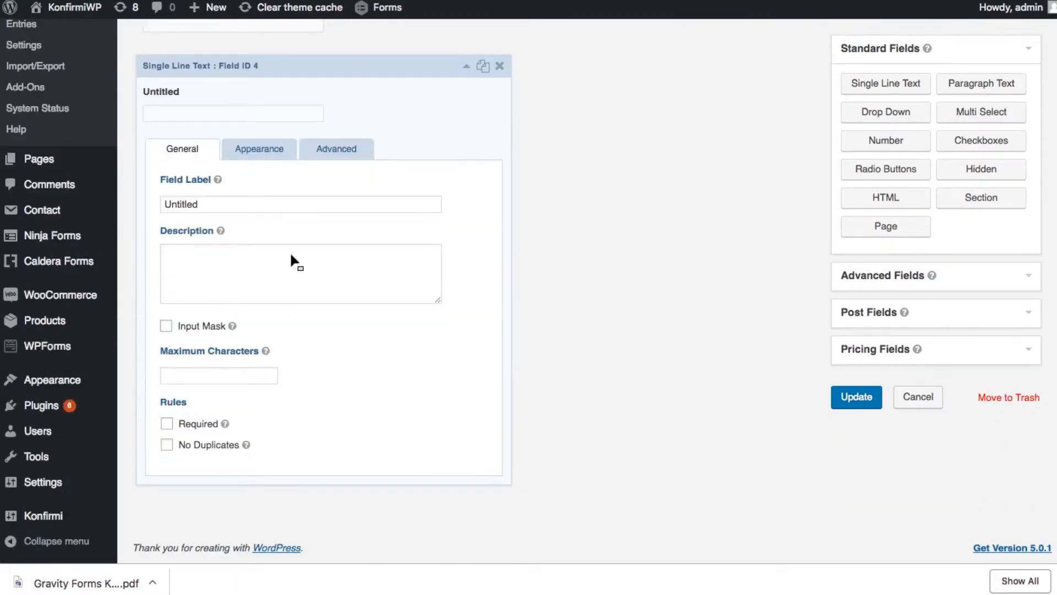
pyautogui.moveTo(253, 204); pyautogui.dragTo(166, 204)
pyautogui.moveTo(221, 230)
pyautogui.write('Phone')
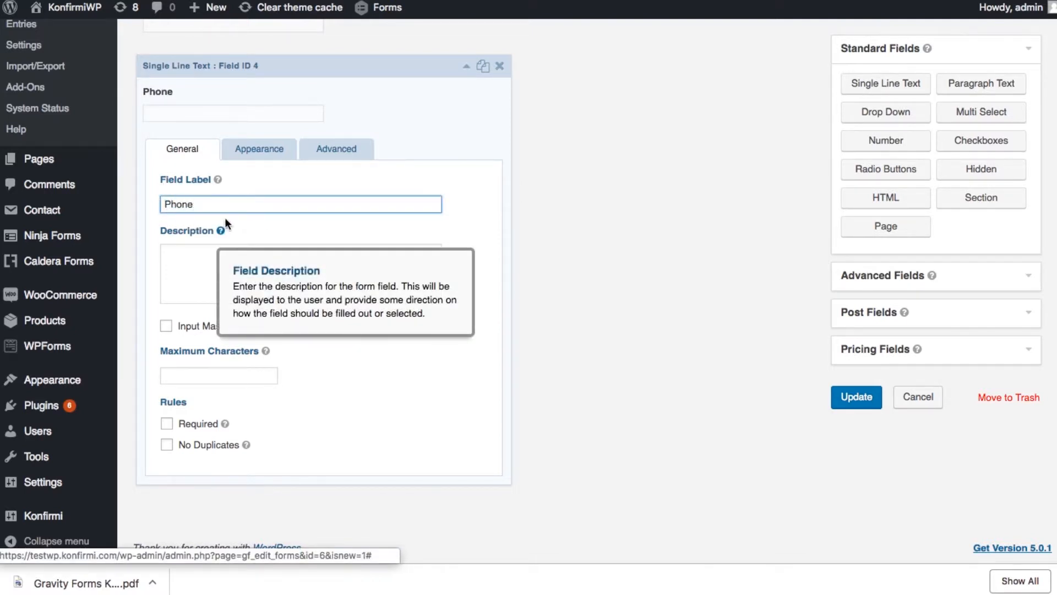
# Step: Give the Phone field the CSS class konfirmi-phone and expand Advanced Fields
pyautogui.click(245, 150)
pyautogui.click(240, 392)
pyautogui.write('konfirmi-phone')
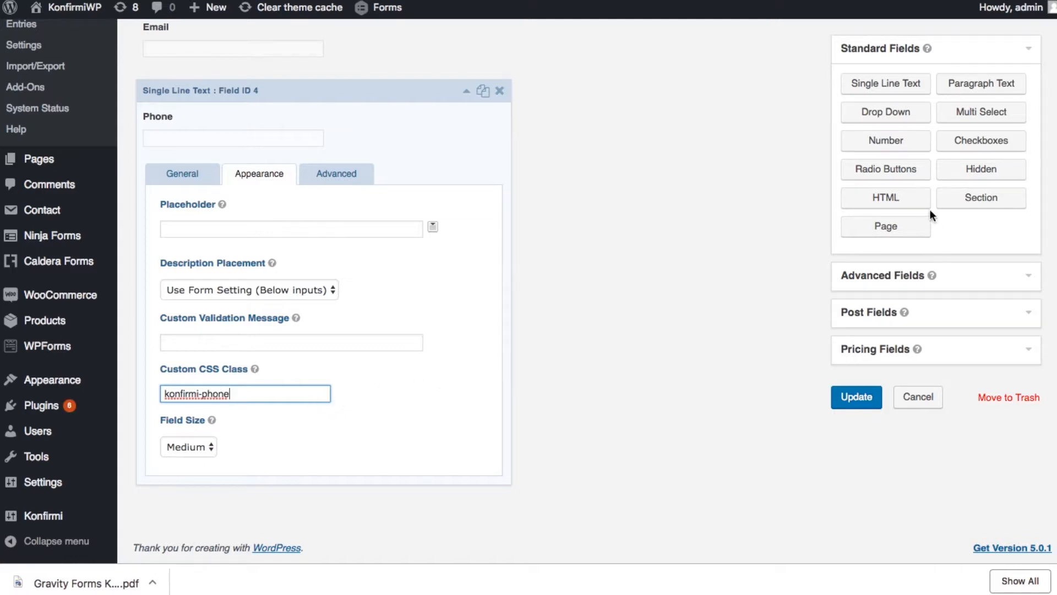
pyautogui.click(906, 274)
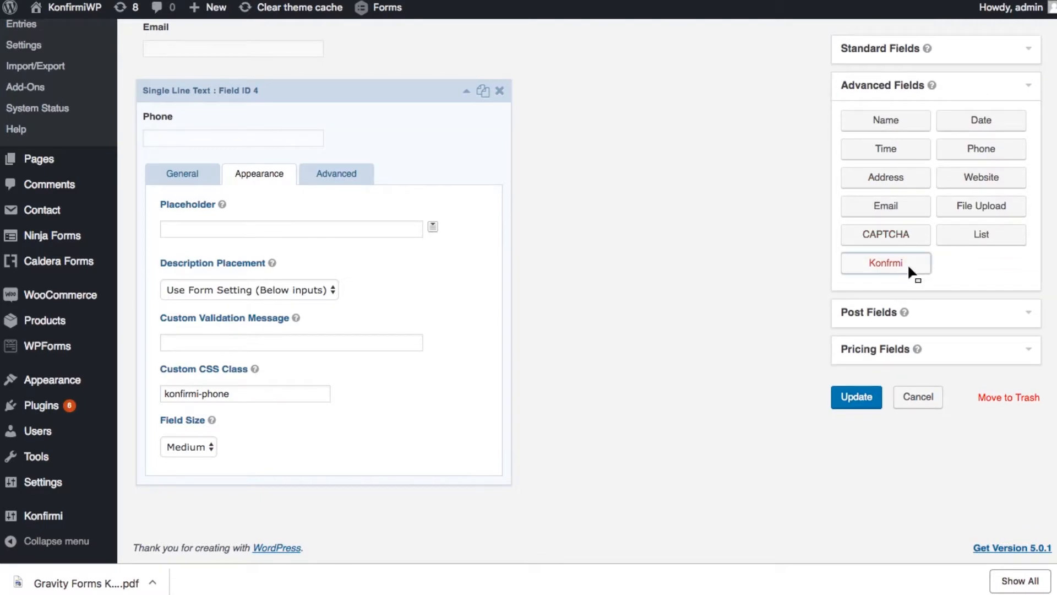
# Step: Add a Konfirmi field labelled 'Konfirmi Widget'
pyautogui.click(908, 263)
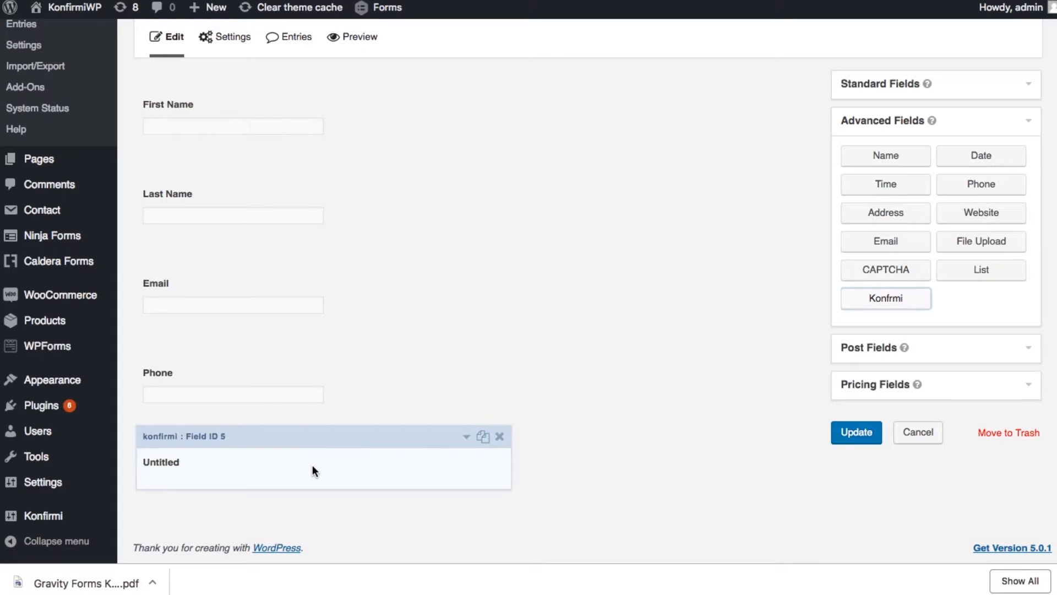
pyautogui.click(312, 465)
pyautogui.scroll(-3, 312, 465)
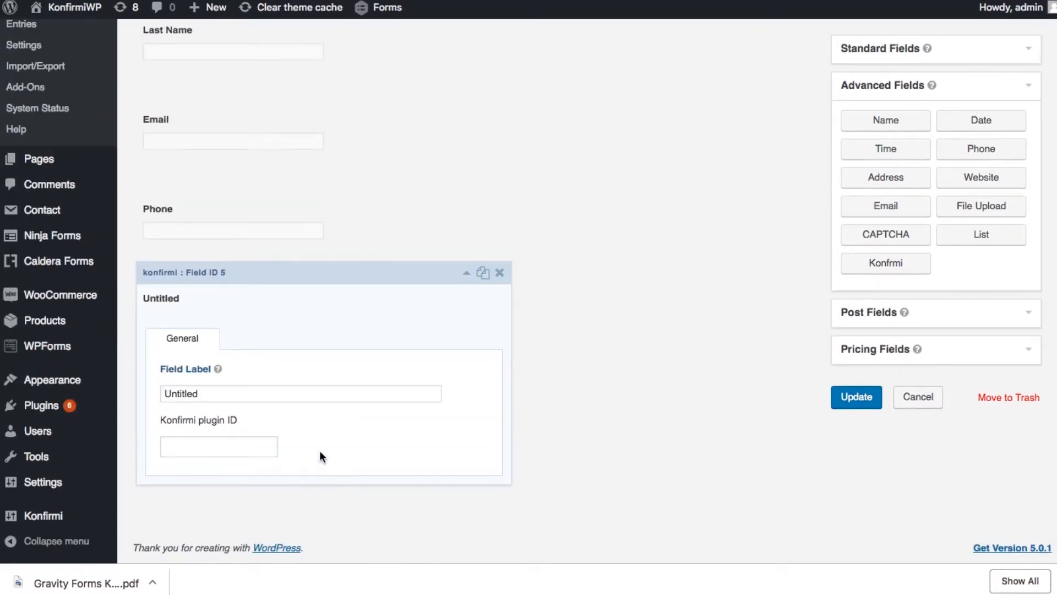
pyautogui.moveTo(208, 392); pyautogui.dragTo(165, 392)
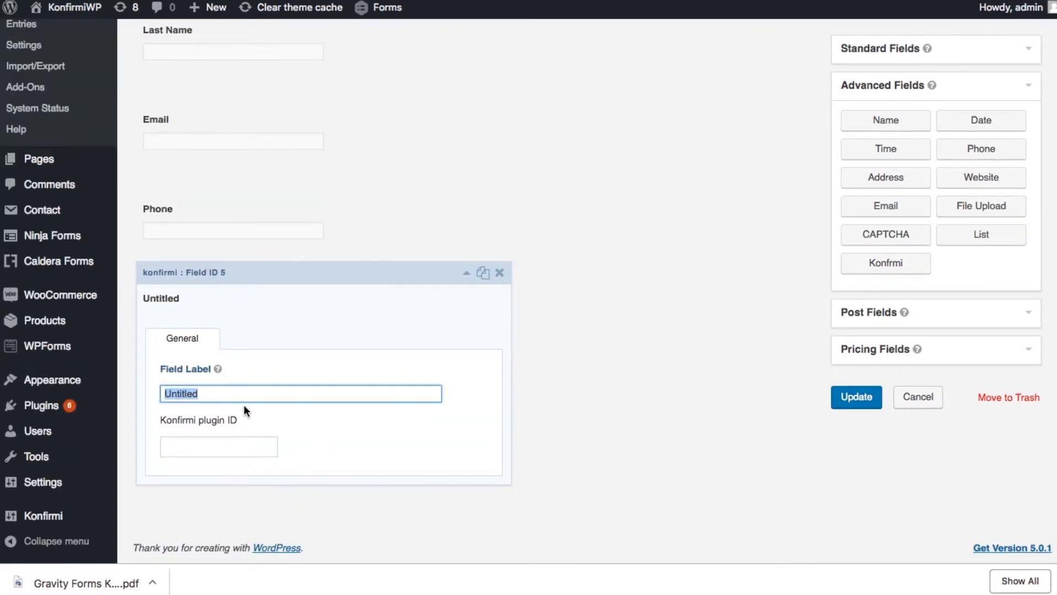
pyautogui.write('Konfi')
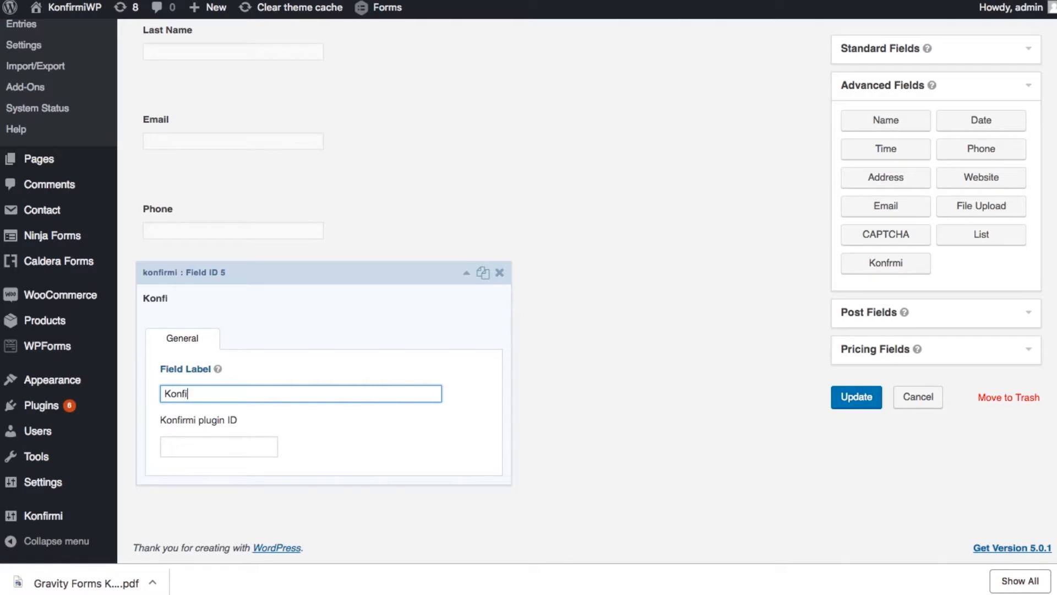
pyautogui.write('rmi Widget')
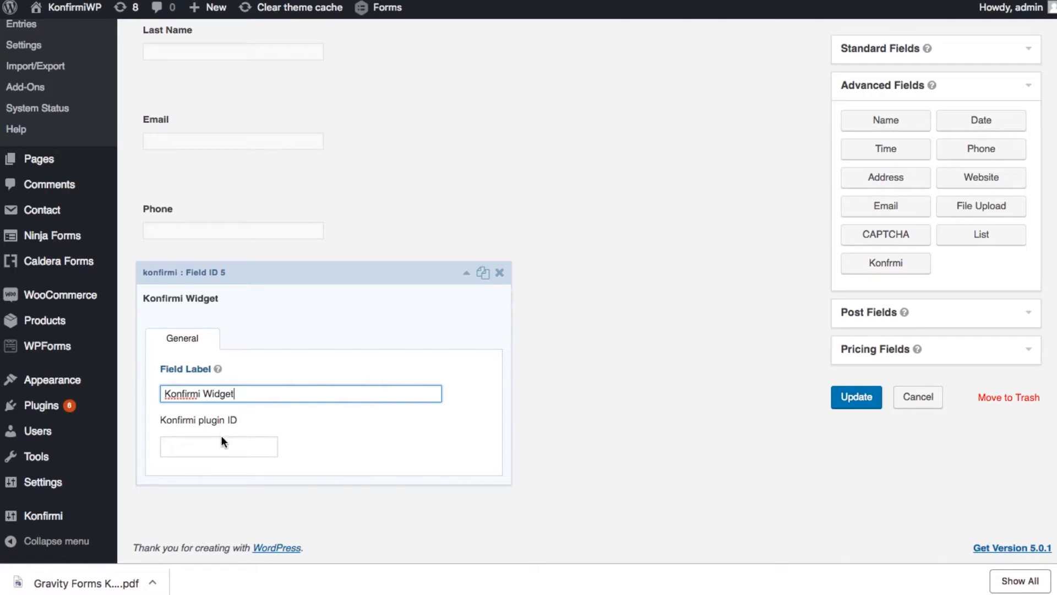
# Step: Set its Konfirmi plugin ID to 275, verifying on the dashboard, and update the form
pyautogui.click(230, 444)
pyautogui.write('275')
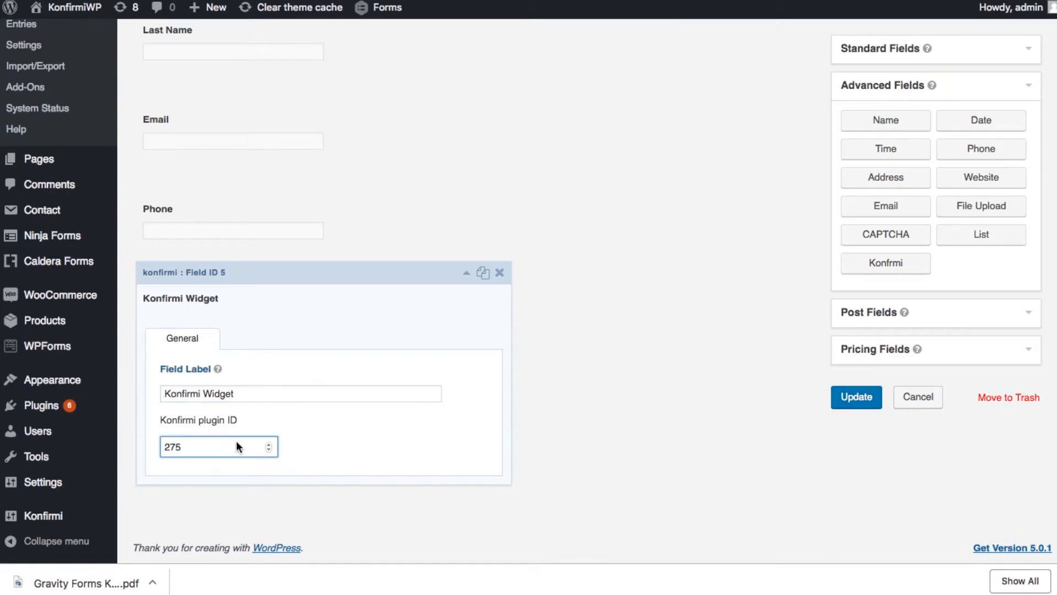
pyautogui.click(430, 1)
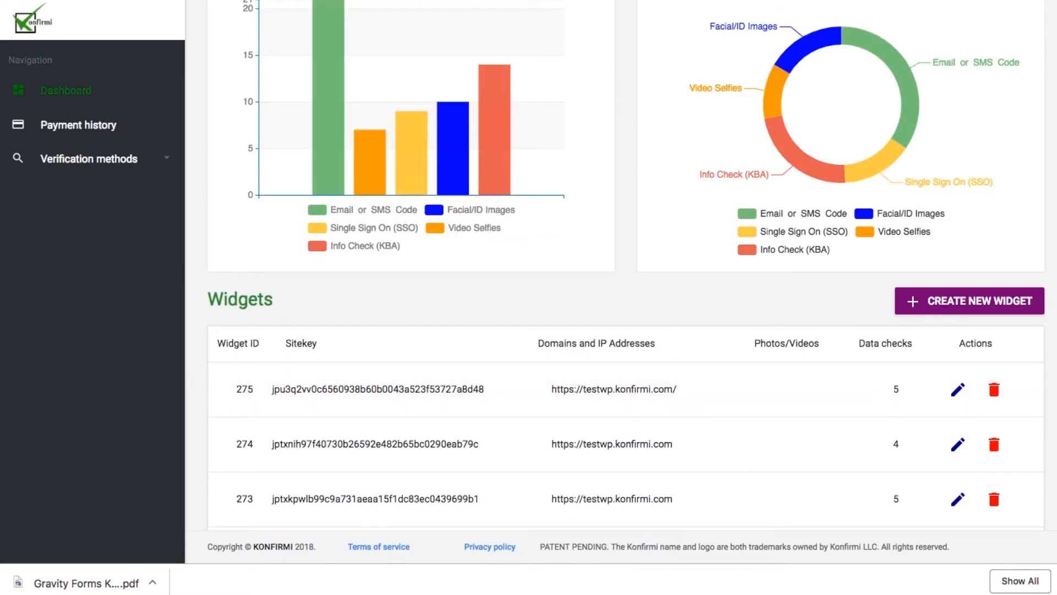
pyautogui.click(573, 0)
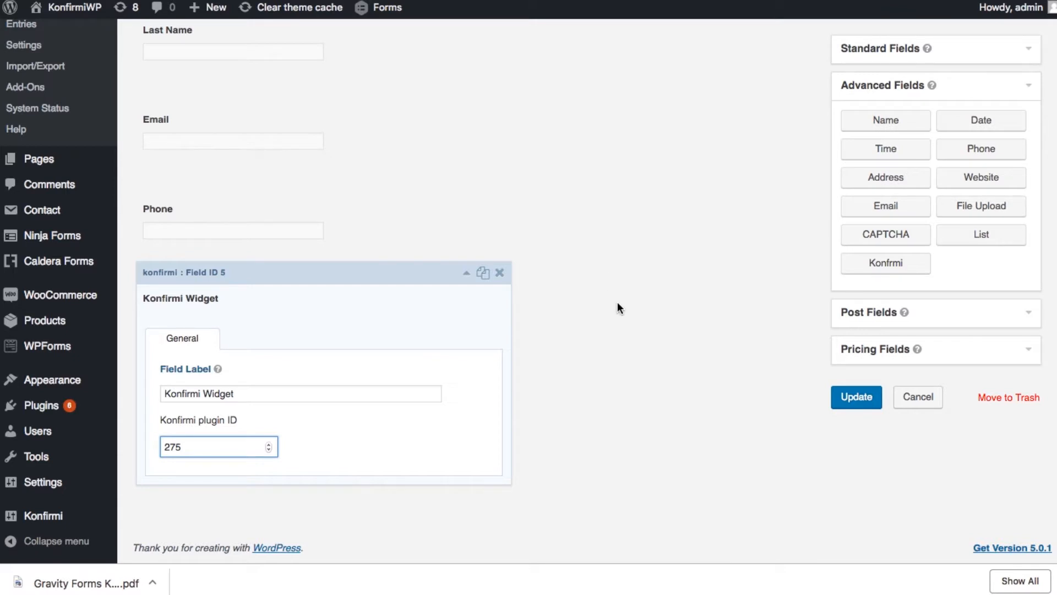
pyautogui.click(863, 407)
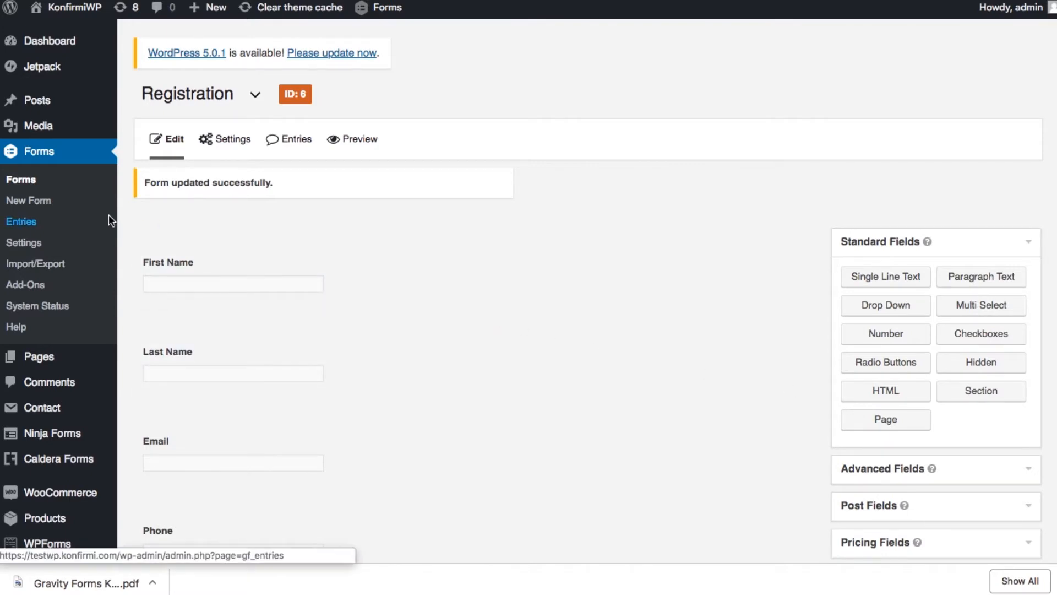
# Step: On the Konfirmi plugin page, choose Gravity Forms as the integration for widget 275
pyautogui.scroll(-2, 97, 165)
pyautogui.scroll(2, 92, 189)
pyautogui.scroll(-5, 88, 180)
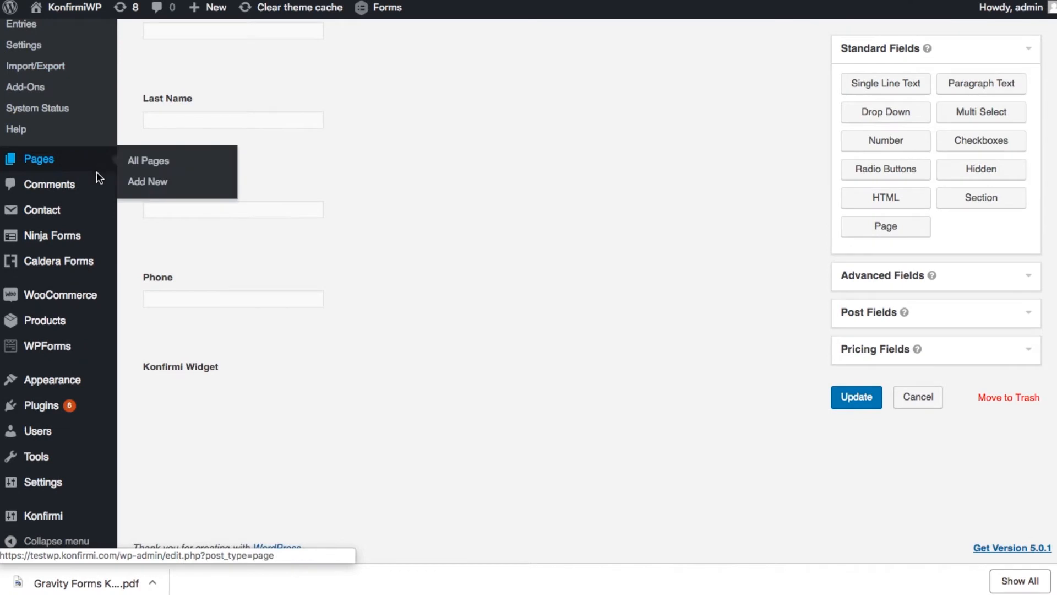
pyautogui.click(69, 517)
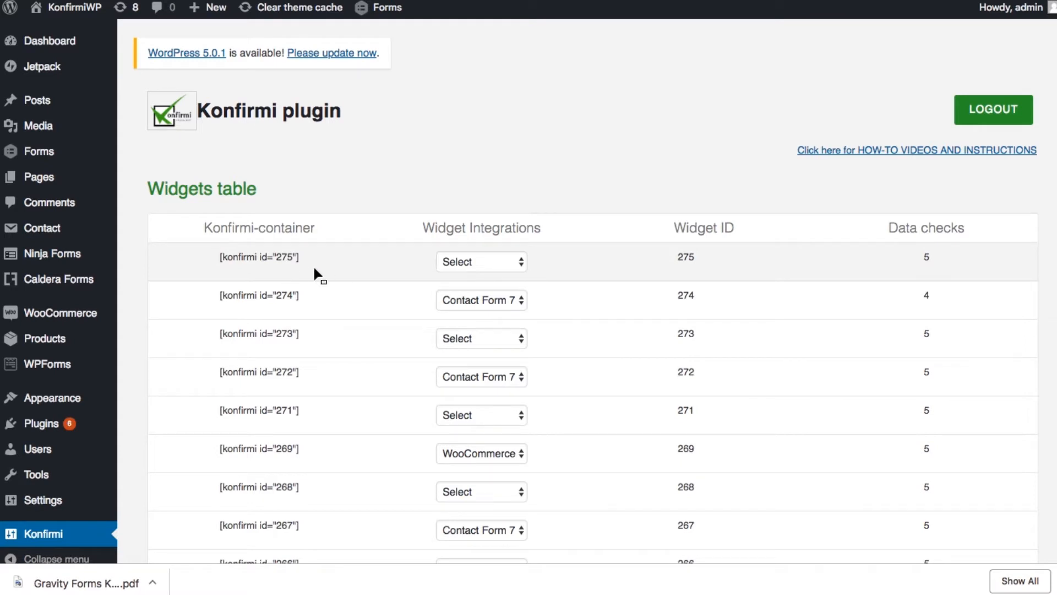
pyautogui.click(518, 264)
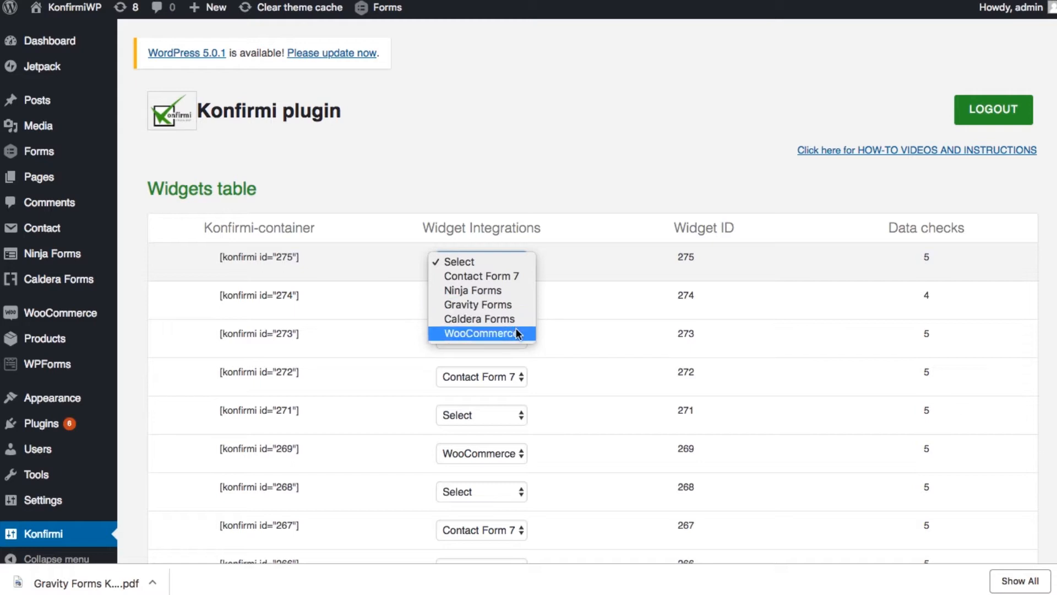
pyautogui.click(514, 306)
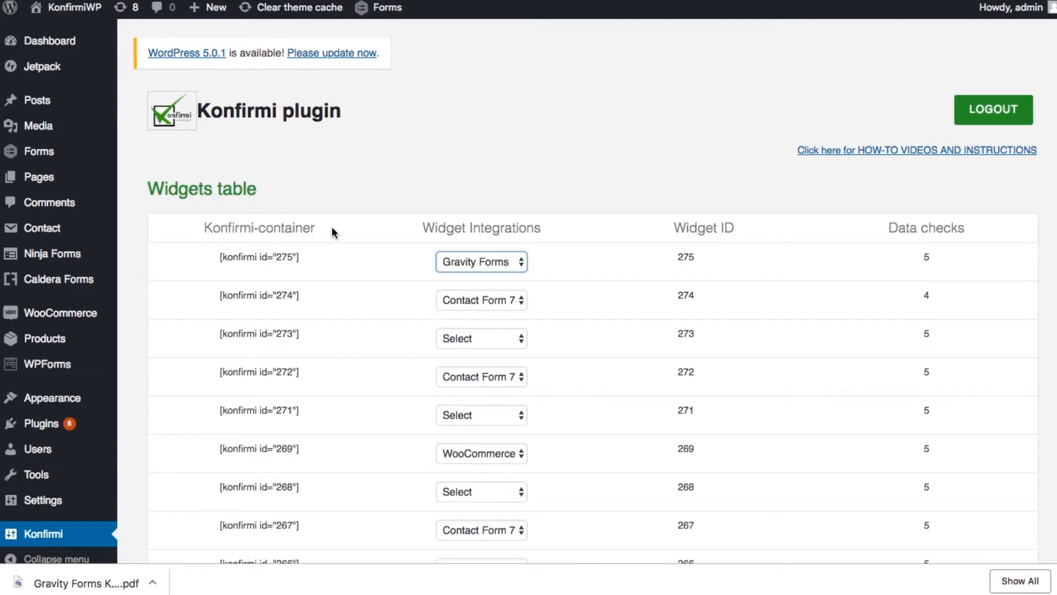
pyautogui.moveTo(73, 176)
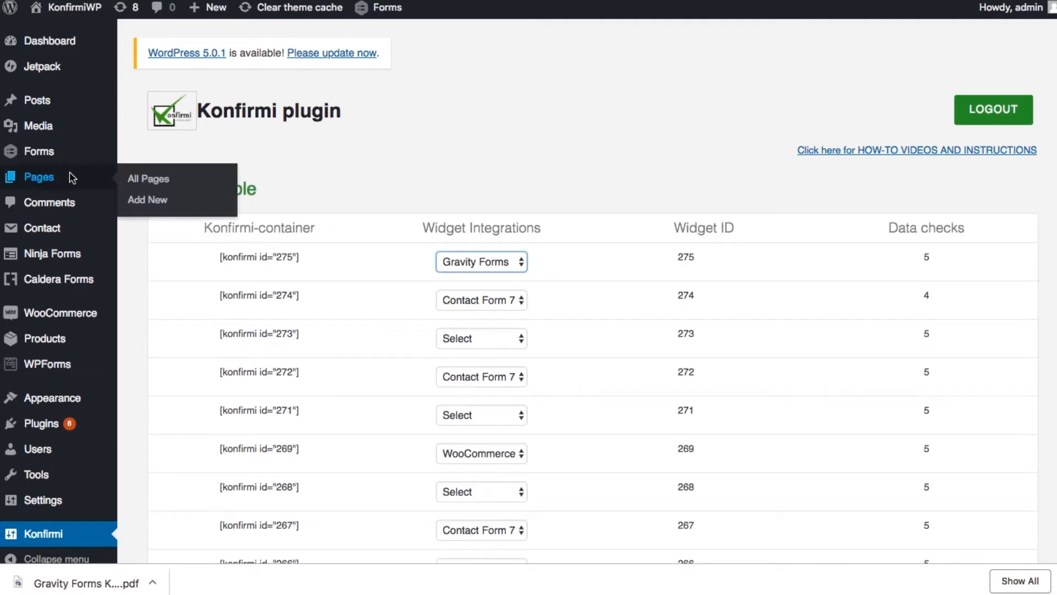
# Step: Start a new WordPress page titled 'Registration'
pyautogui.click(153, 200)
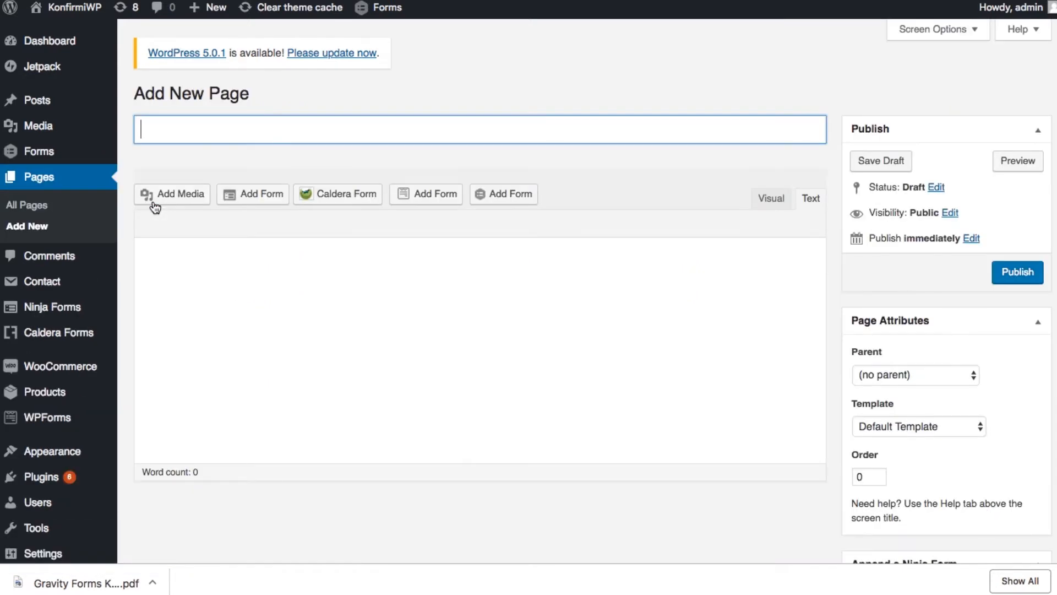
pyautogui.write('Reg')
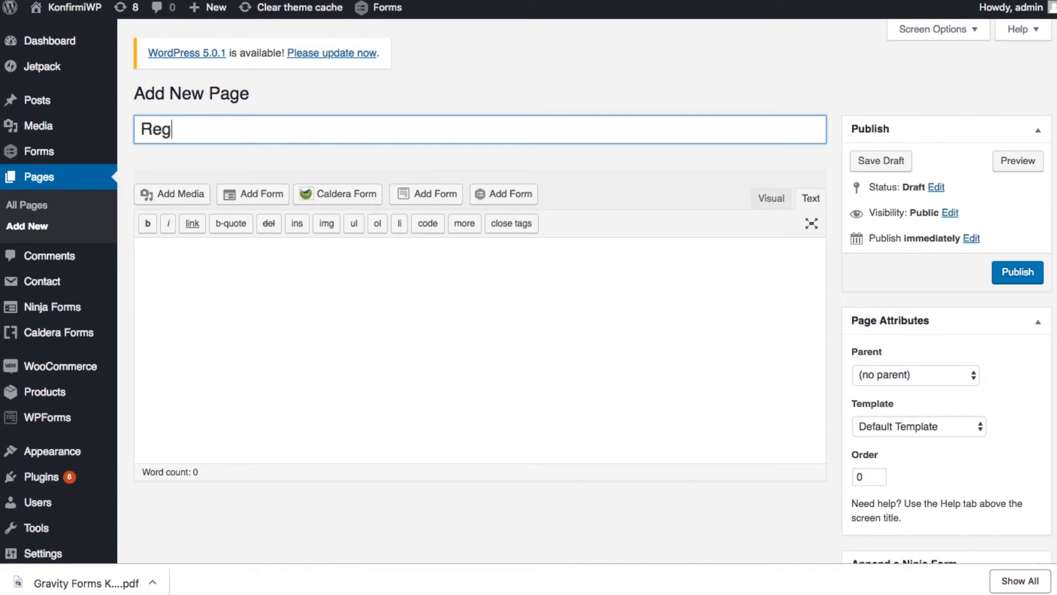
pyautogui.write('istration')
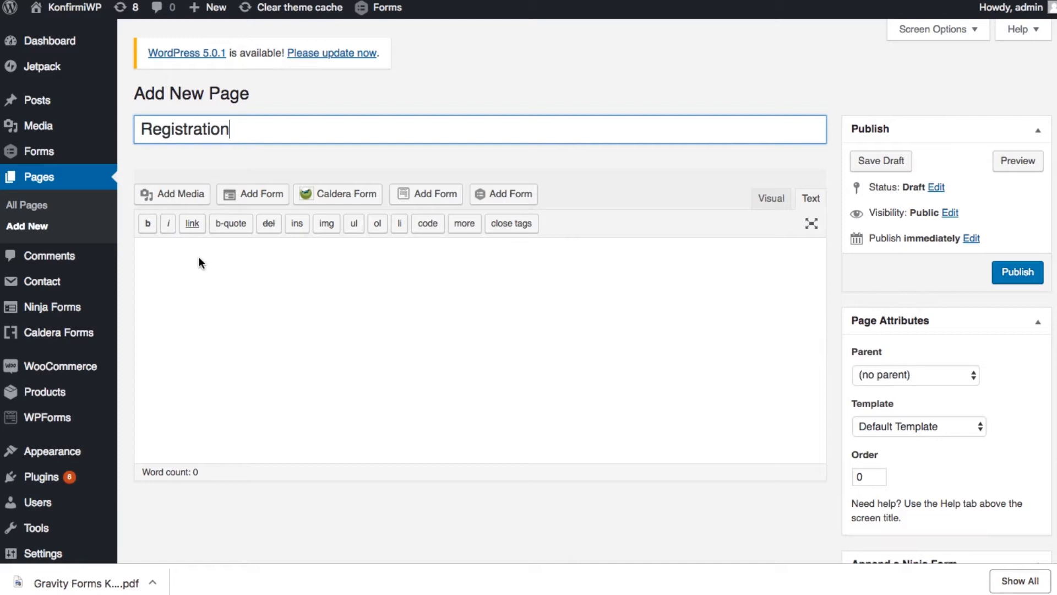
pyautogui.click(200, 253)
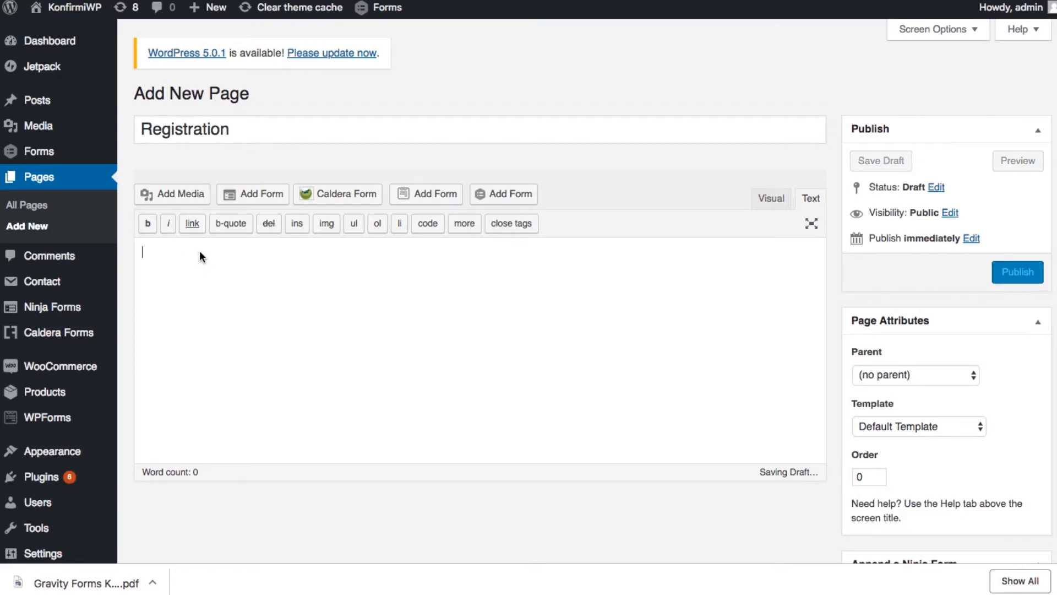
# Step: Insert the Registration form (ID 6) shortcode into the page and publish it
pyautogui.click(483, 197)
pyautogui.click(424, 151)
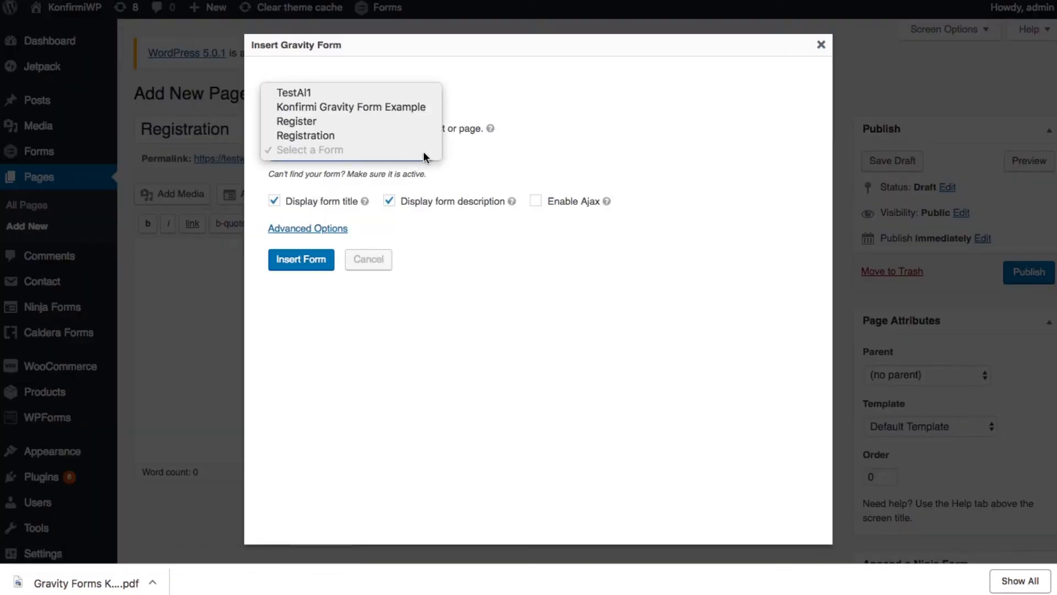
pyautogui.click(397, 135)
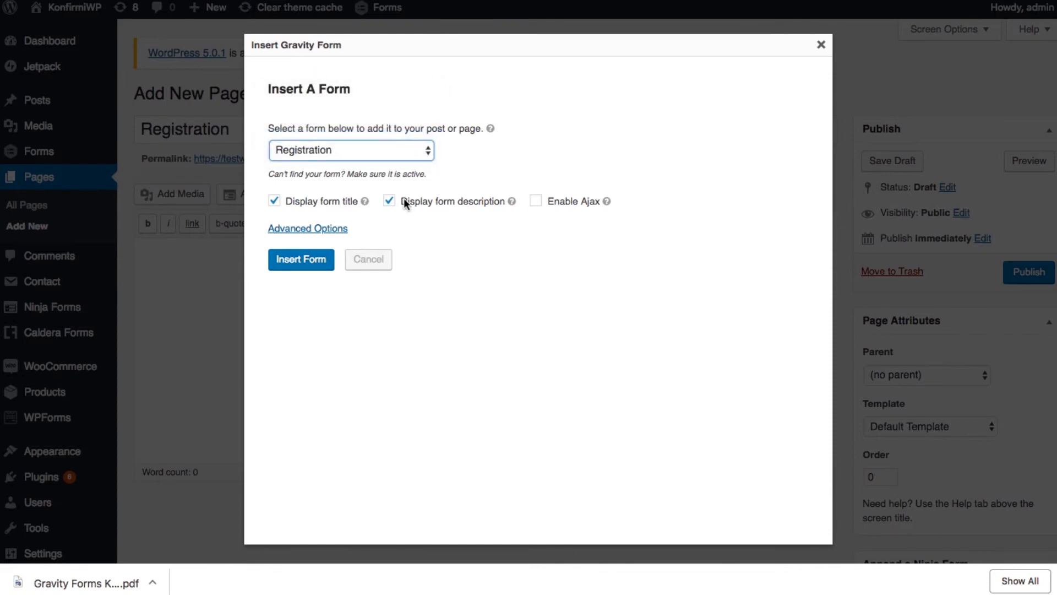
pyautogui.click(336, 263)
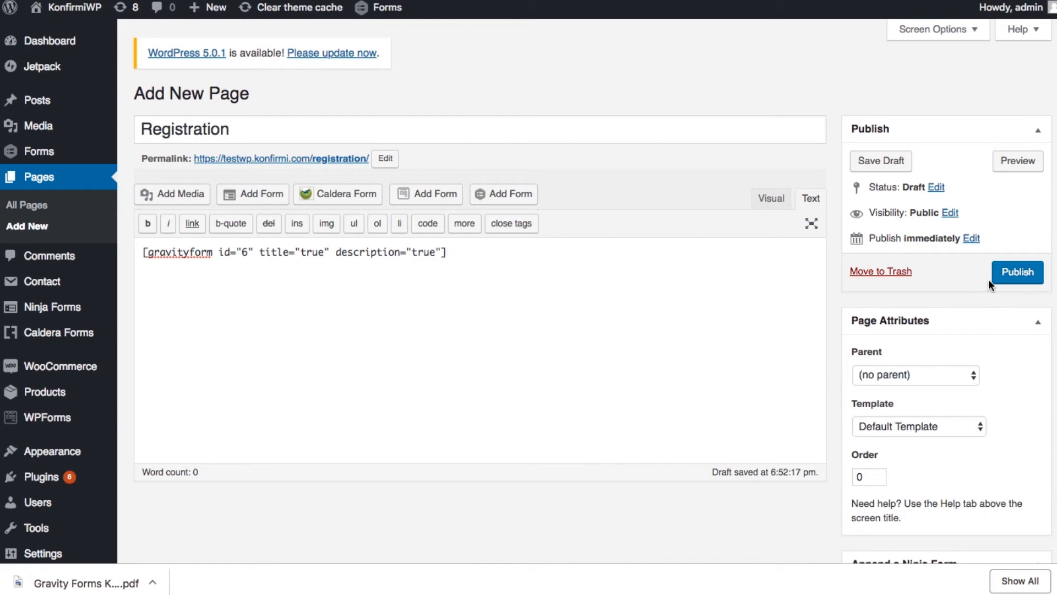
pyautogui.click(1004, 273)
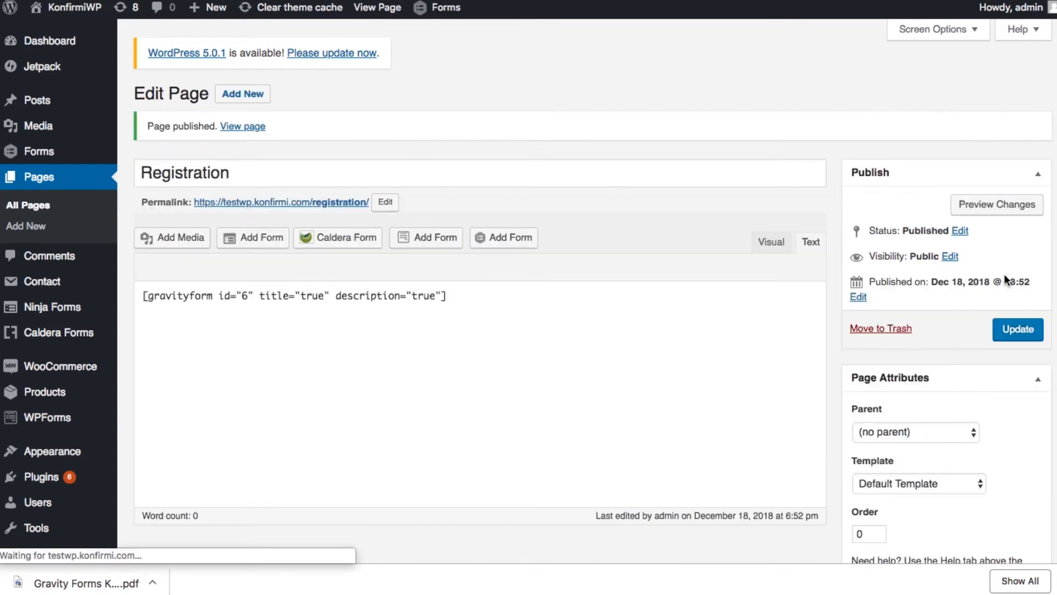
# Step: On the live Registration page, submit unverified to get 'Please verify!', then autofill name, email and phone
pyautogui.click(1004, 207)
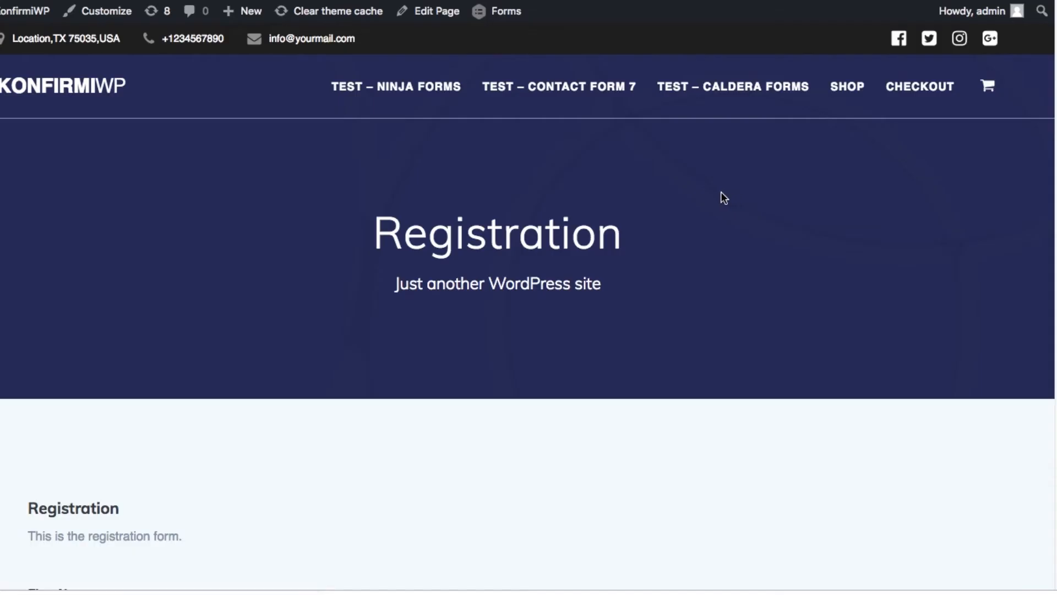
pyautogui.scroll(-5, 694, 187)
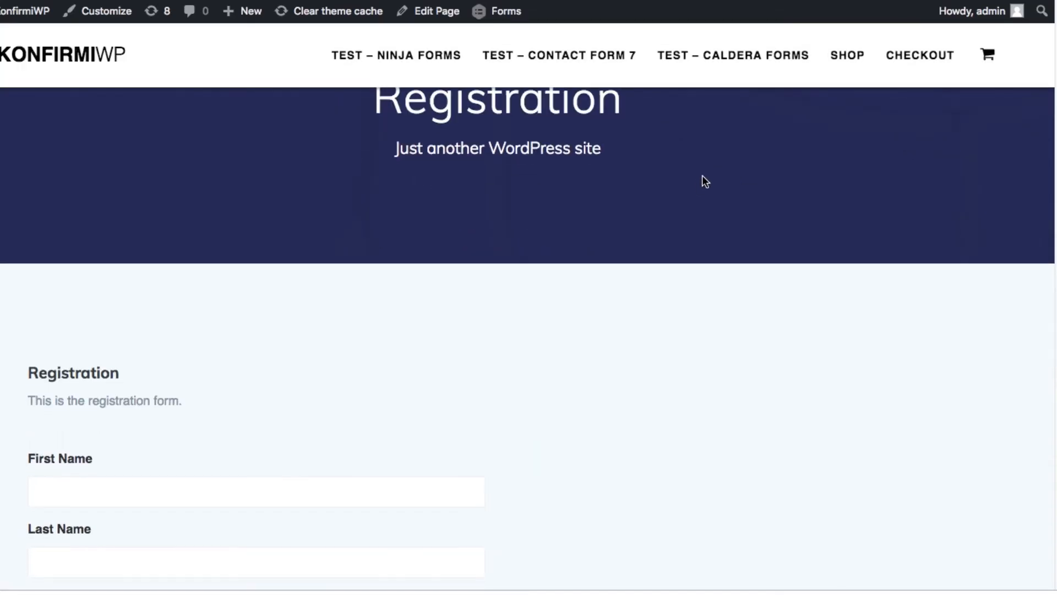
pyautogui.scroll(-3, 716, 157)
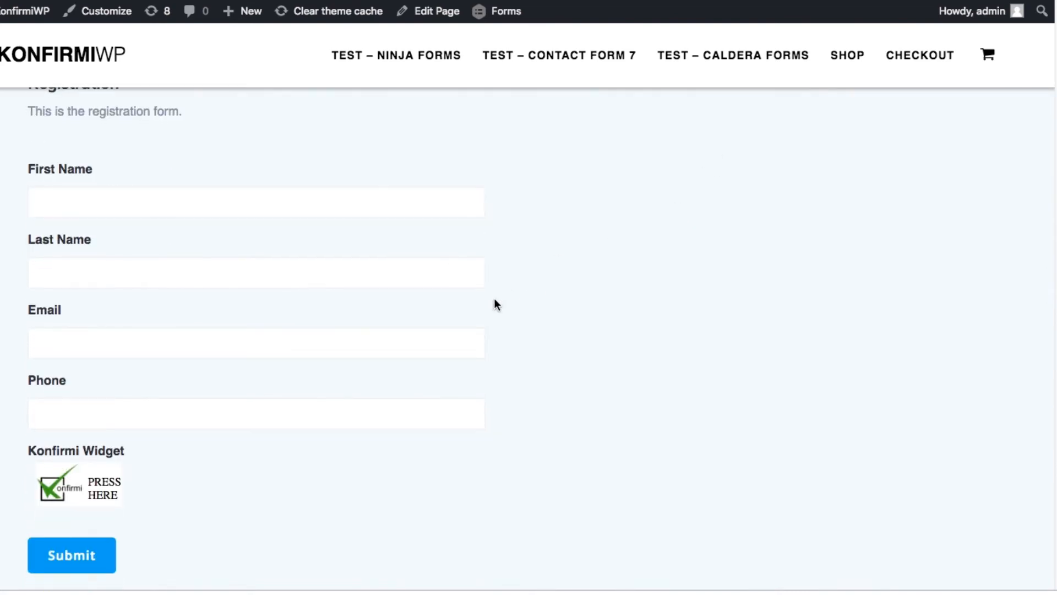
pyautogui.click(97, 549)
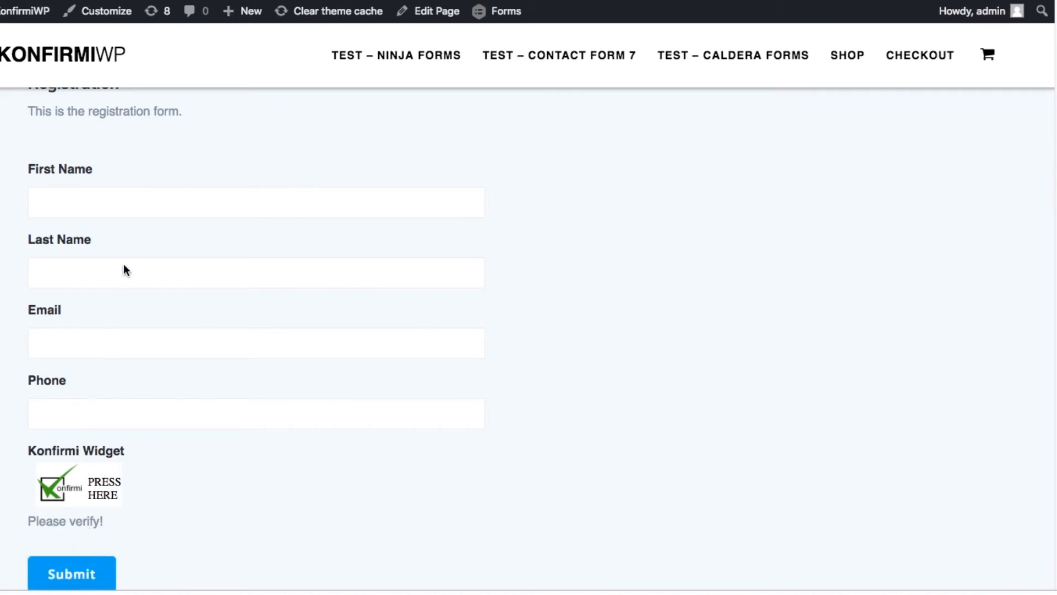
pyautogui.click(108, 203)
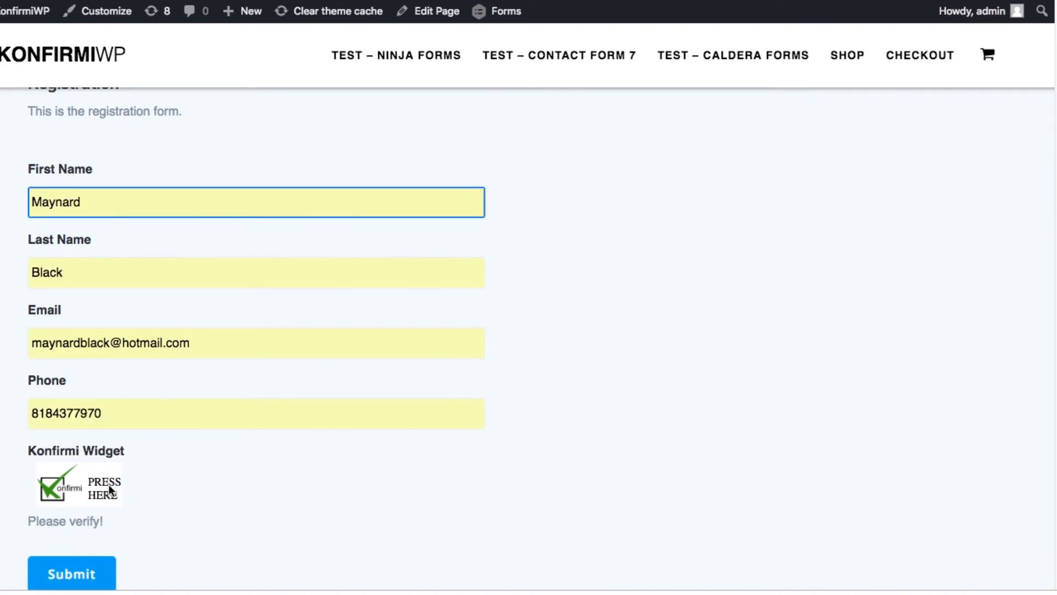
# Step: Start Konfirmi verification: add the +1 prefix, choose Phone, consent to texts, and send the code
pyautogui.click(107, 485)
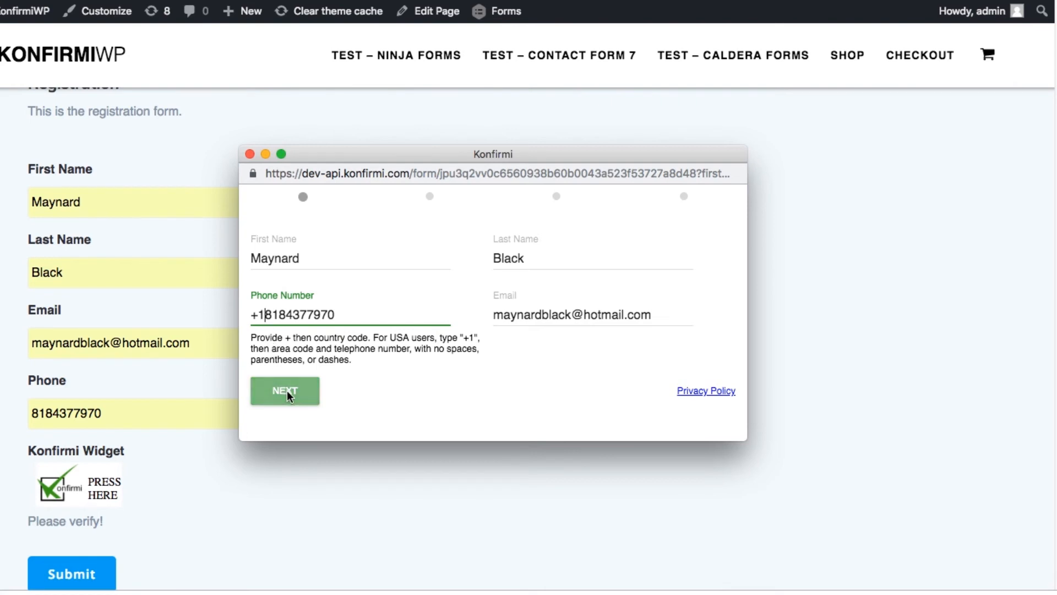
pyautogui.click(287, 390)
pyautogui.click(286, 249)
pyautogui.click(261, 297)
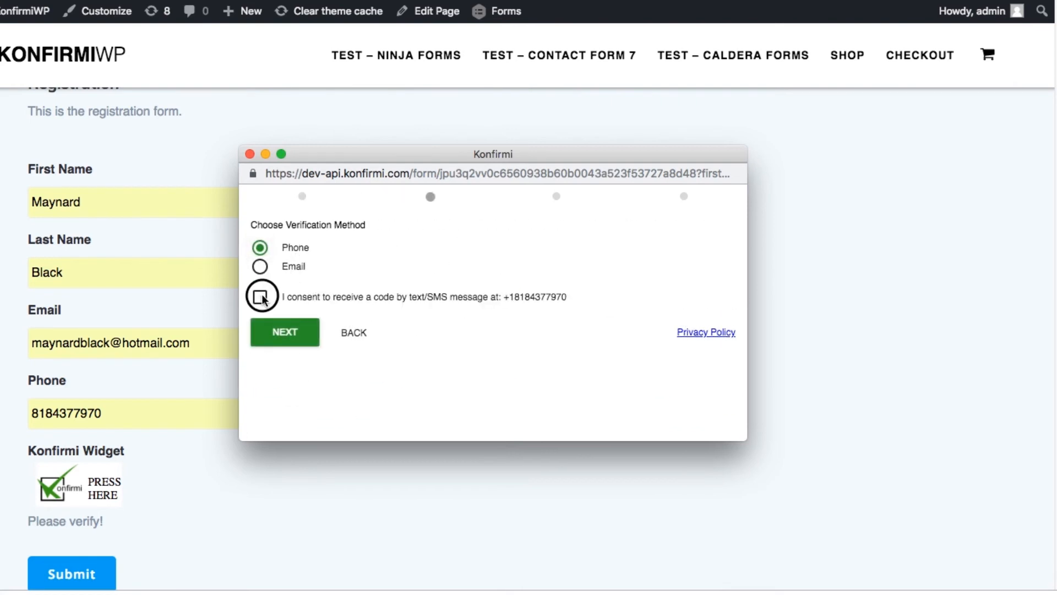
pyautogui.click(279, 338)
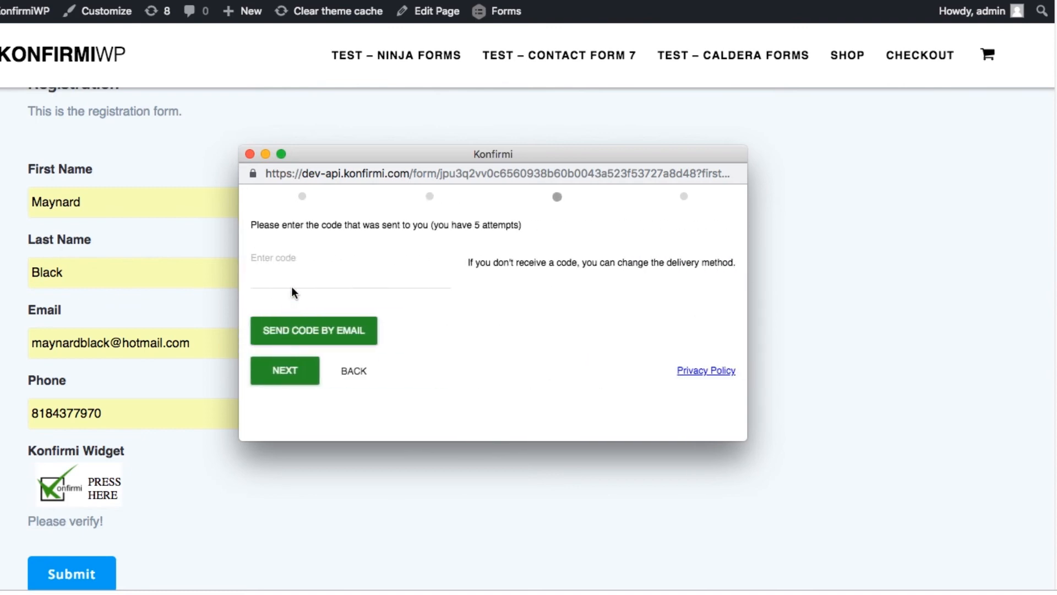
# Step: Enter the received verification code and submit it to get 'You're KONFIRMED!'
pyautogui.click(294, 283)
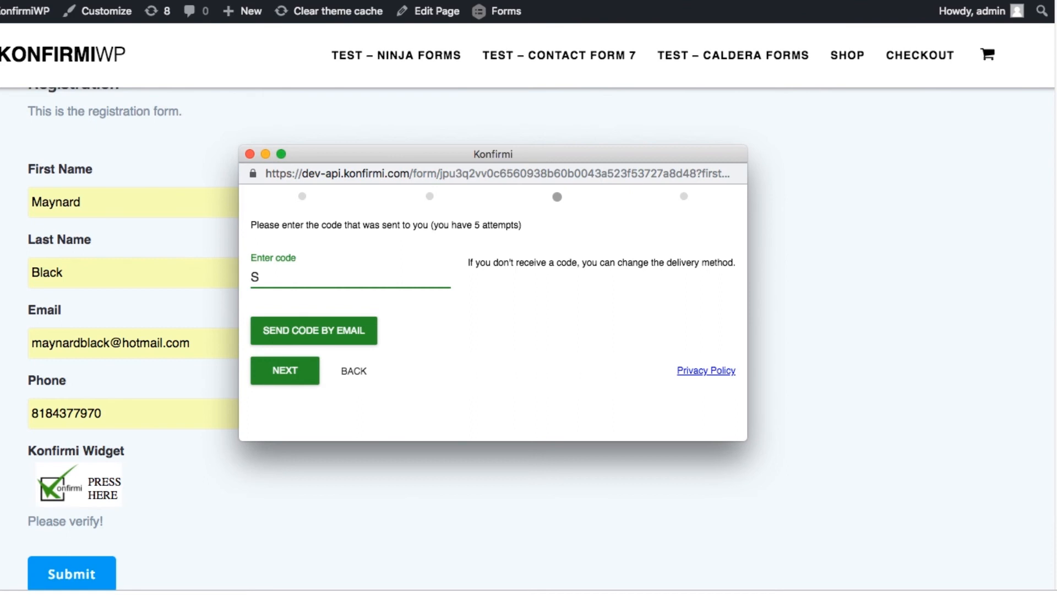
pyautogui.click(291, 373)
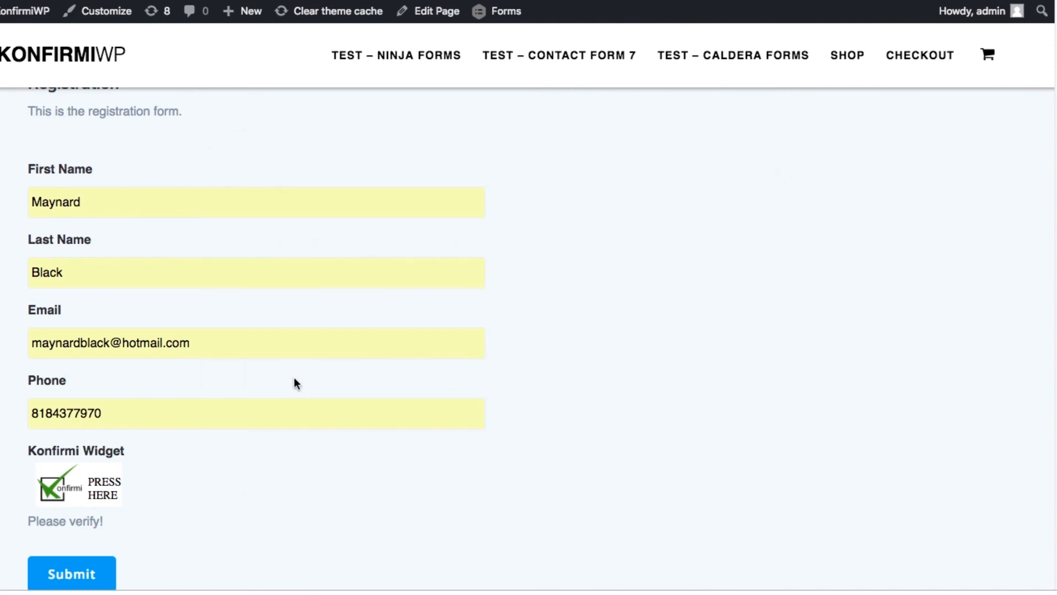
pyautogui.scroll(-1, 275, 464)
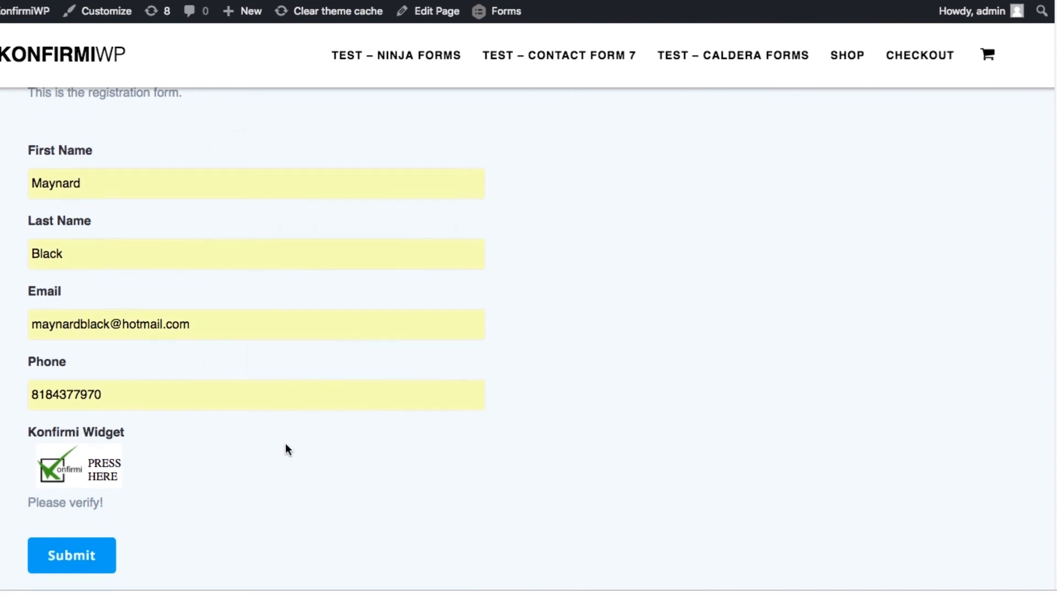
pyautogui.scroll(-4, 131, 521)
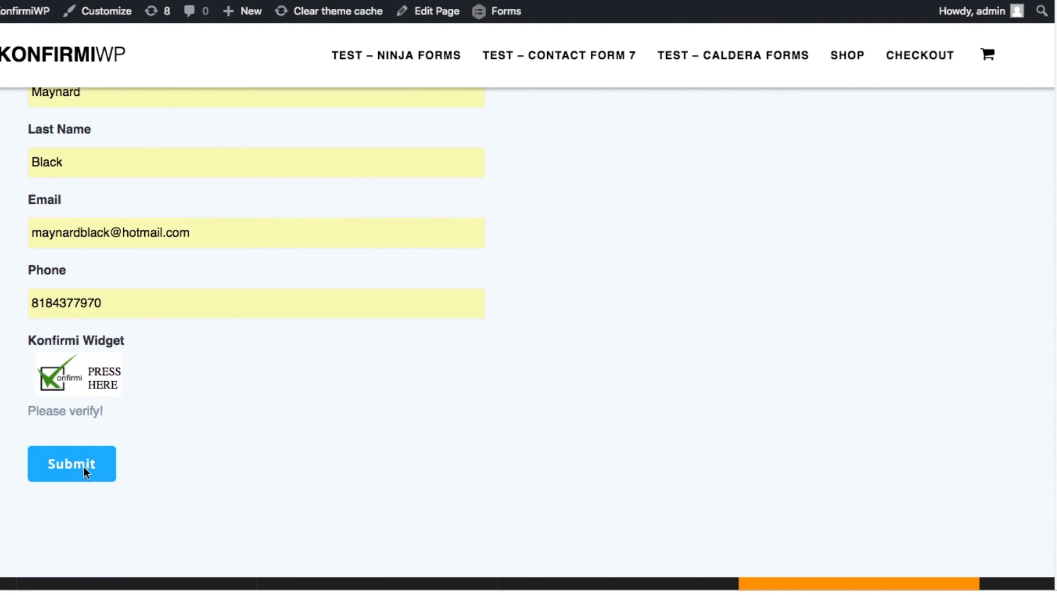